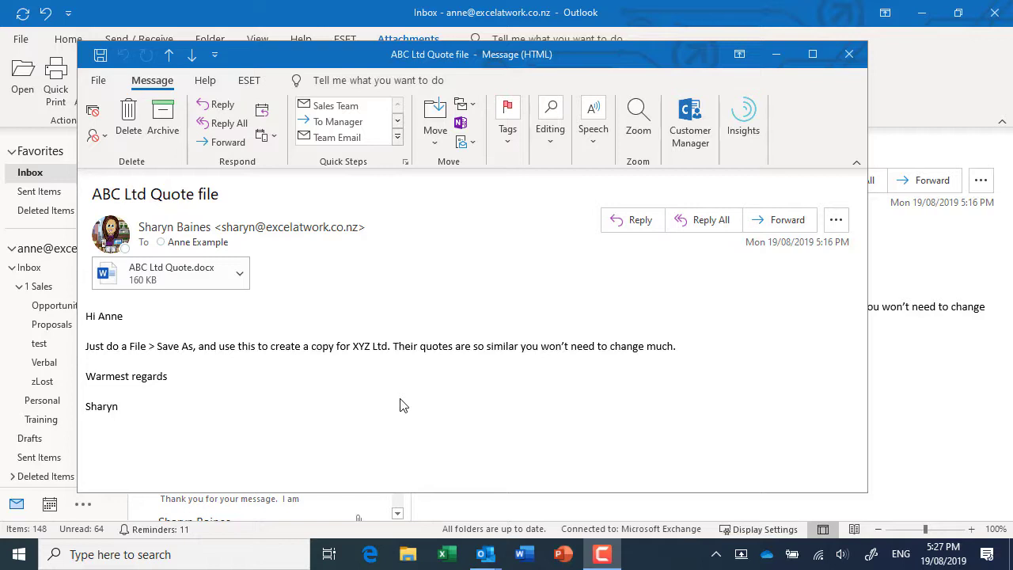
Step: Select the ABC Ltd Quote.docx attachment in the quote email
{"action": "left_click", "coordinate": [190, 280]}
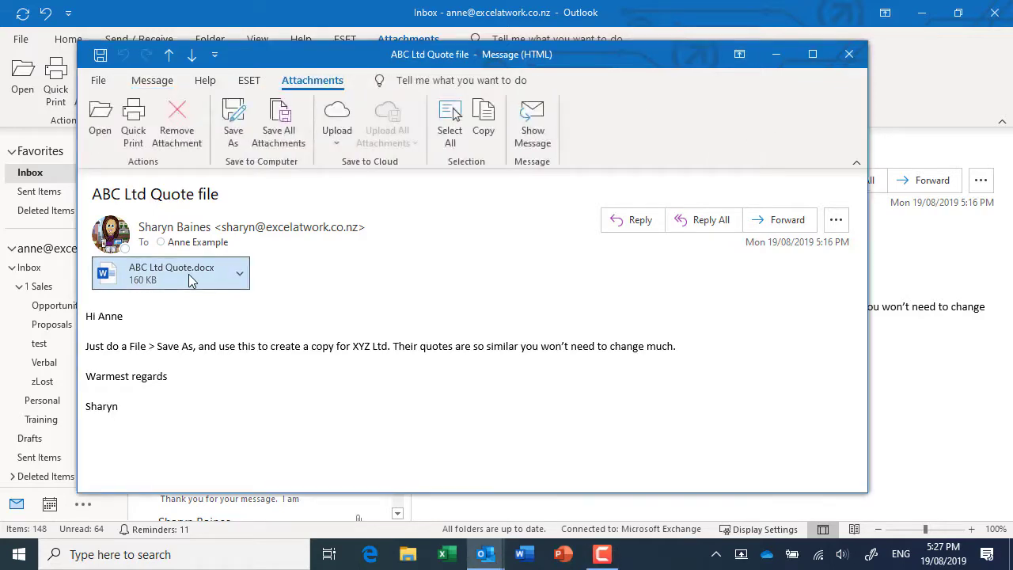
Step: Open the ABC Ltd Quote for editing and start saving a copy to Documents as XYZ Ltd Quote
{"action": "double_click", "coordinate": [190, 280]}
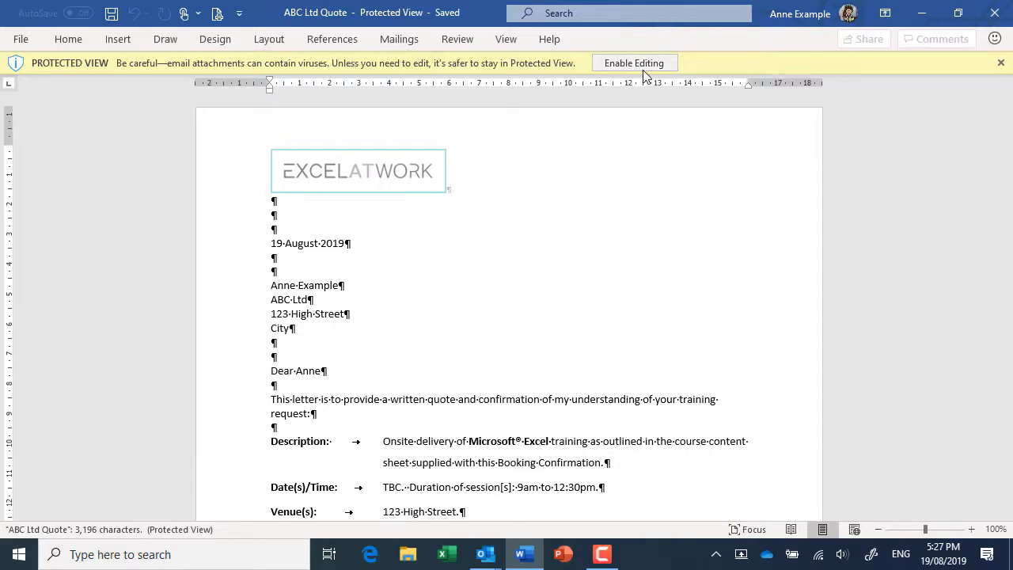
{"action": "left_click", "coordinate": [649, 64]}
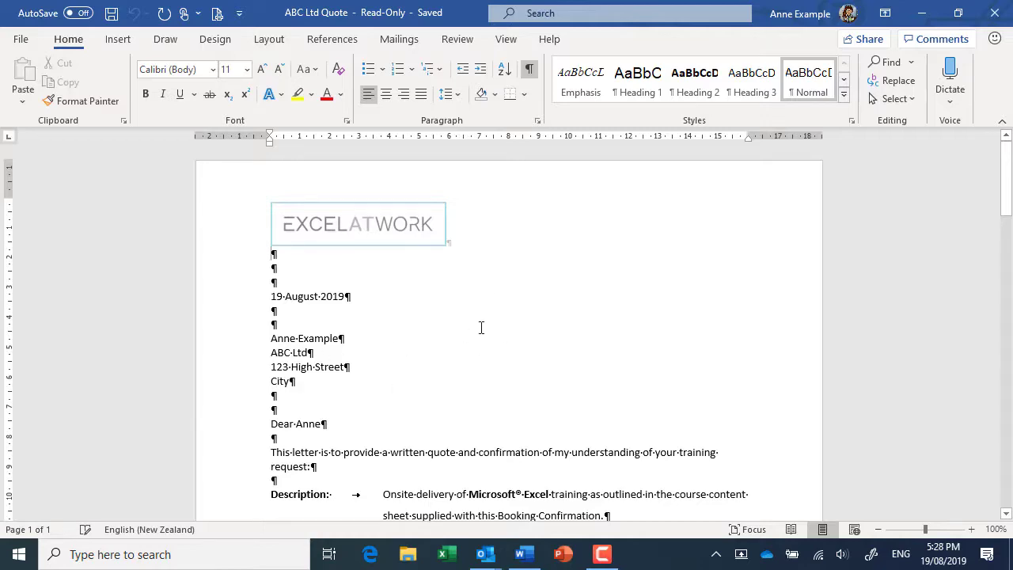
{"action": "left_click", "coordinate": [22, 41]}
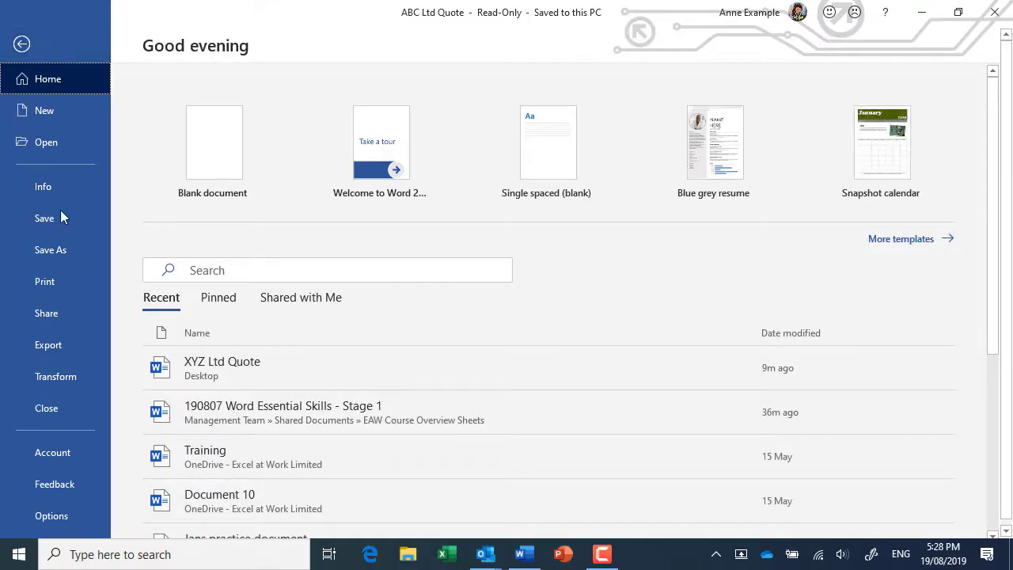
{"action": "left_click", "coordinate": [63, 250]}
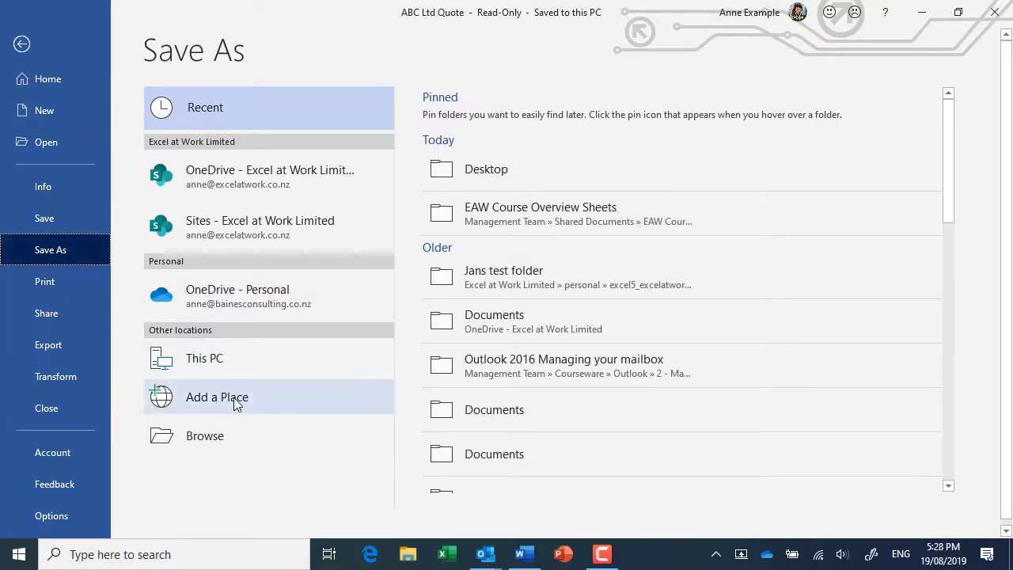
{"action": "left_click", "coordinate": [210, 364]}
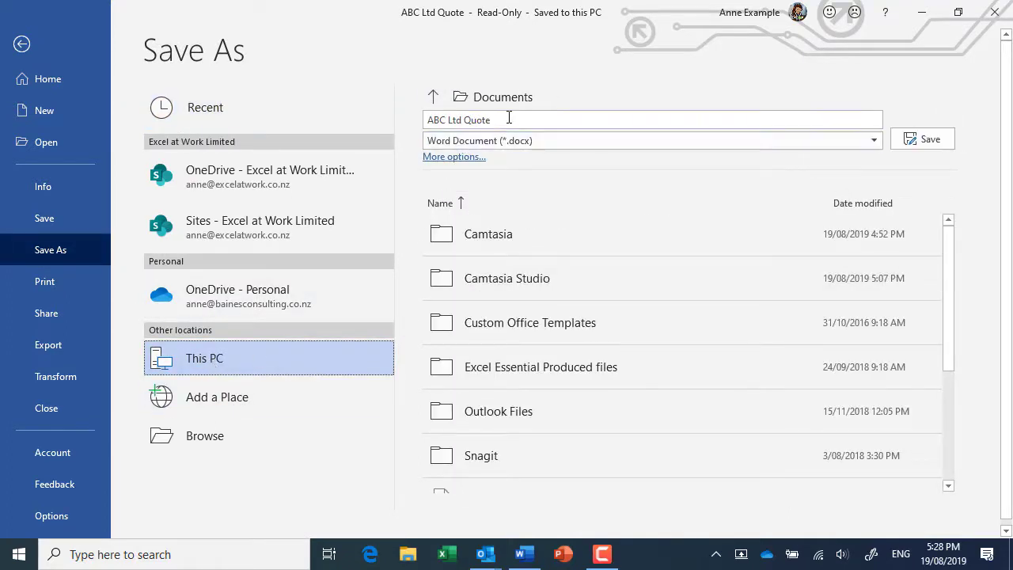
{"action": "left_click", "coordinate": [447, 121]}
{"action": "left_click_drag", "start_coordinate": [446, 123], "coordinate": [423, 123]}
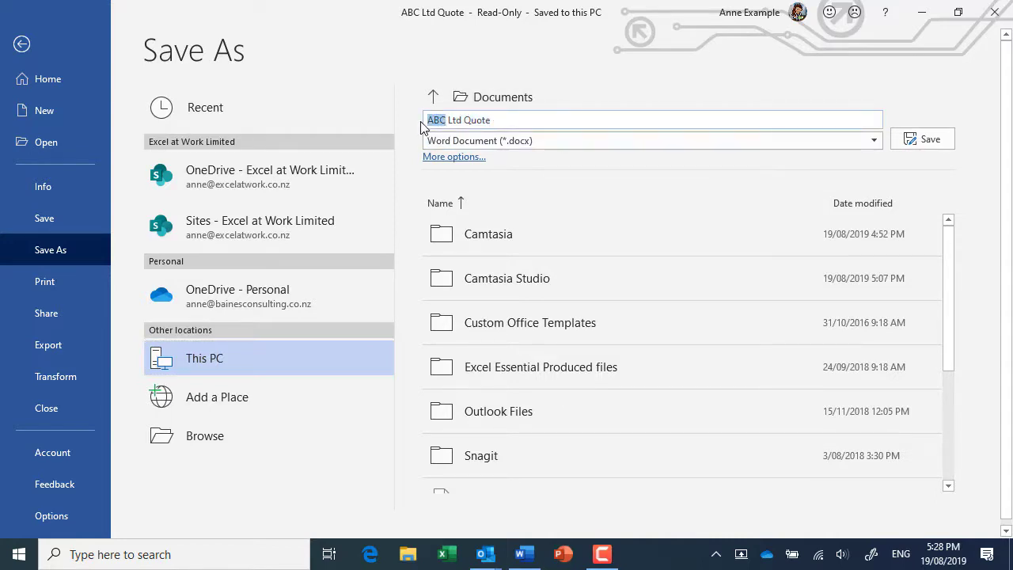
{"action": "type", "text": "X"}
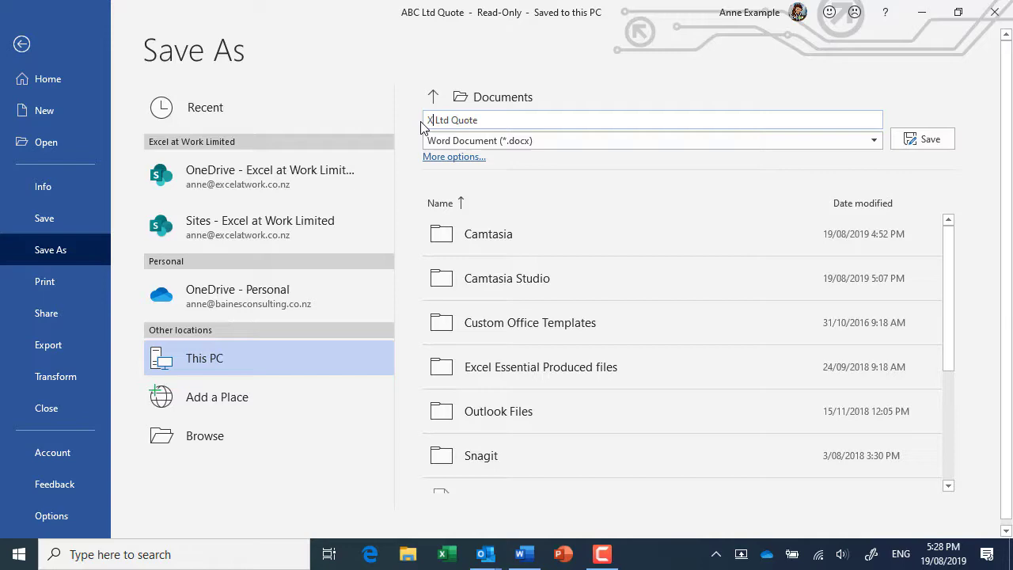
{"action": "type", "text": "YZ"}
Step: Save the copy as XYZ Ltd Quote, changing the company to XYZ and street to 789 High
{"action": "left_click", "coordinate": [916, 139]}
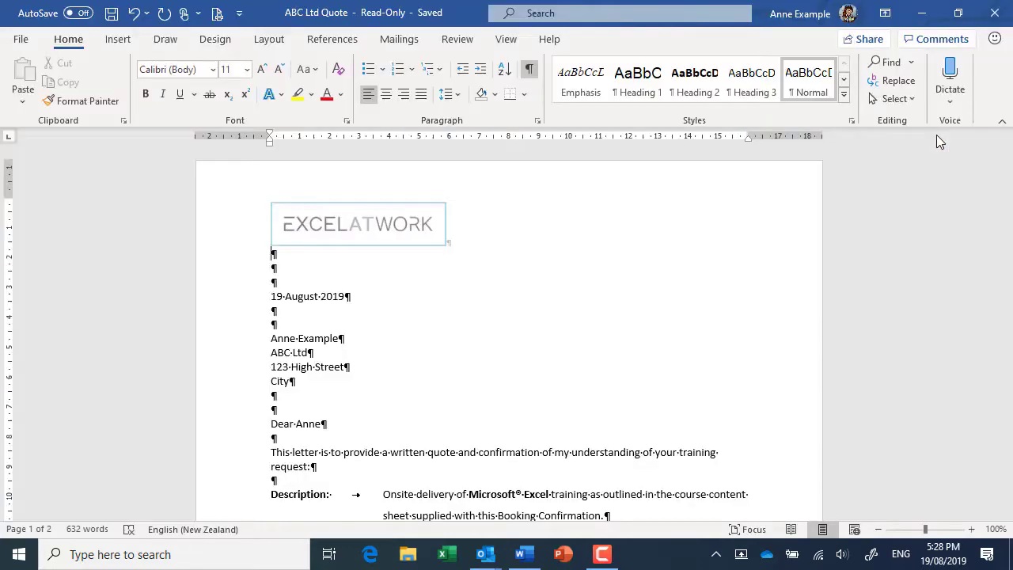
{"action": "double_click", "coordinate": [282, 353]}
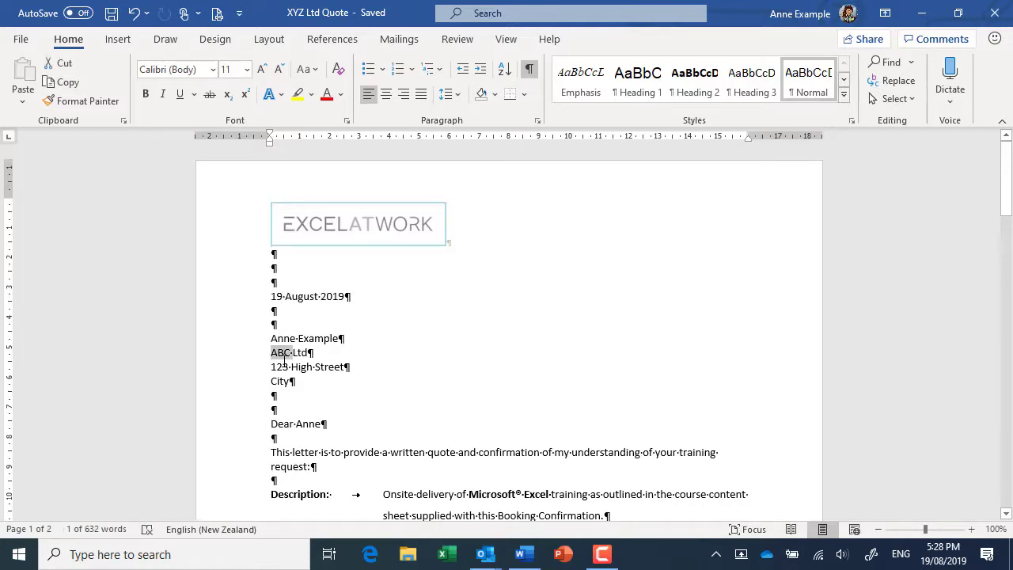
{"action": "type", "text": "XYZ"}
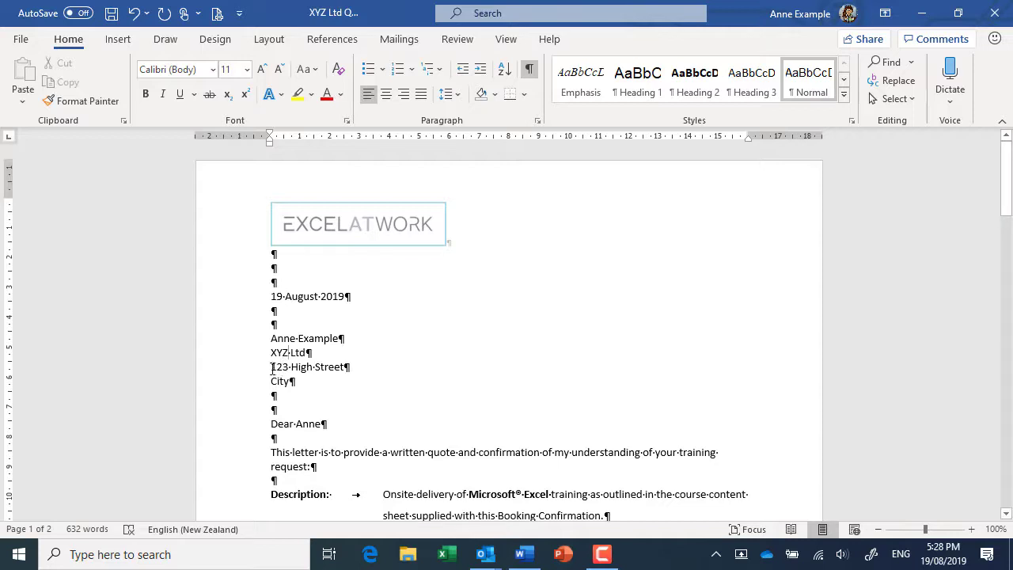
{"action": "left_click", "coordinate": [272, 366]}
{"action": "left_click_drag", "start_coordinate": [295, 370], "coordinate": [317, 368]}
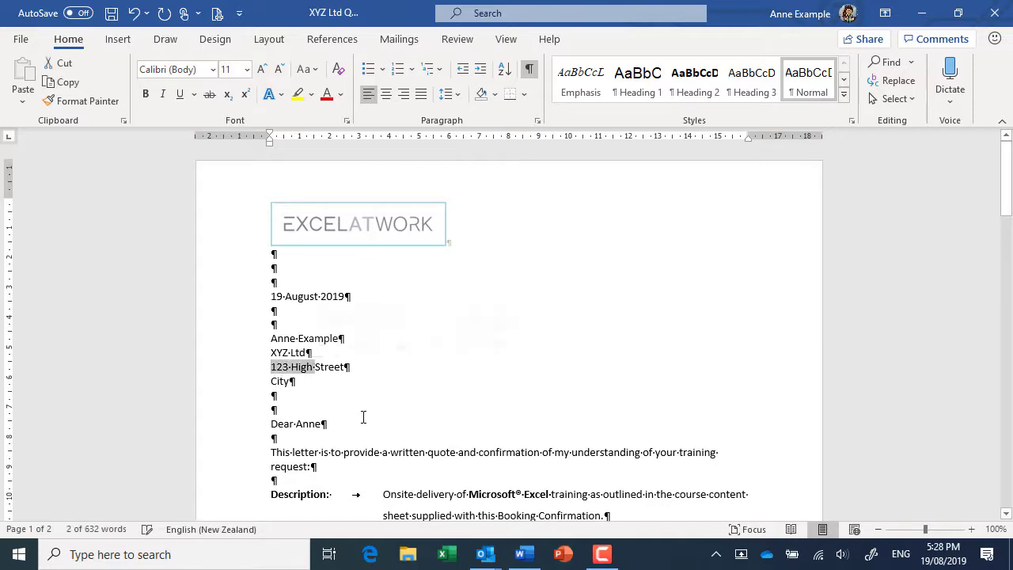
{"action": "type", "text": "789 H"}
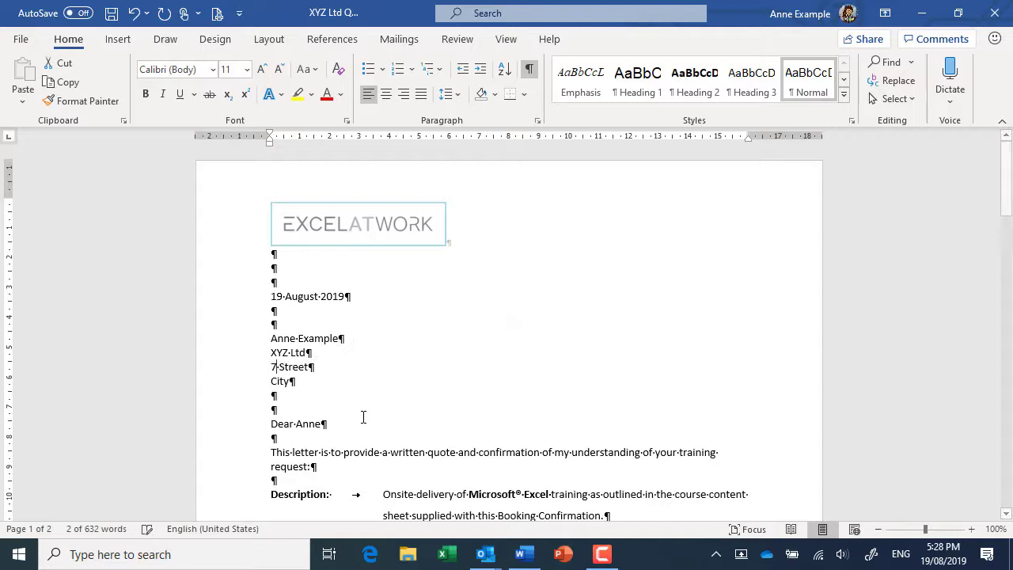
{"action": "type", "text": "i"}
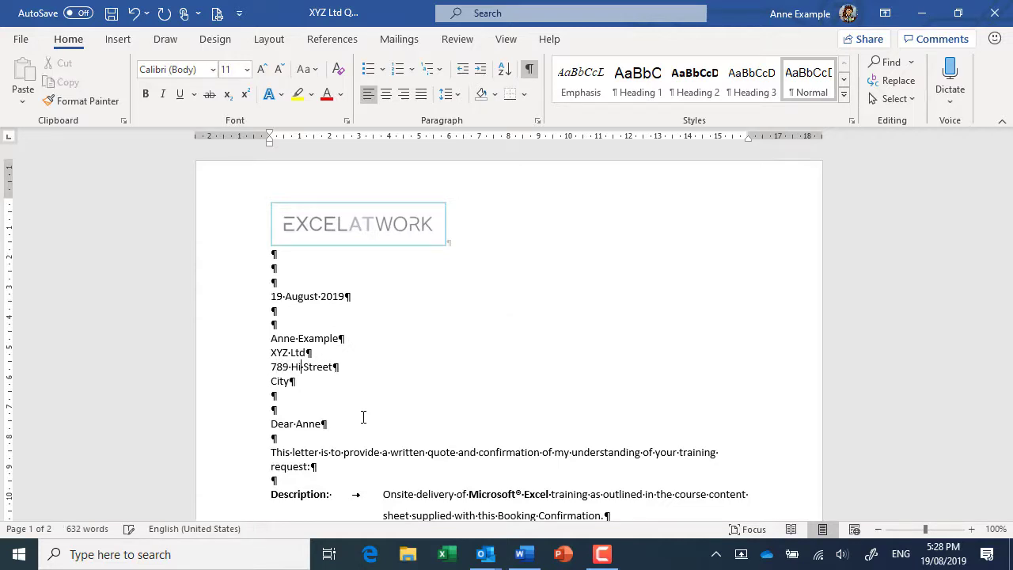
{"action": "type", "text": "gh"}
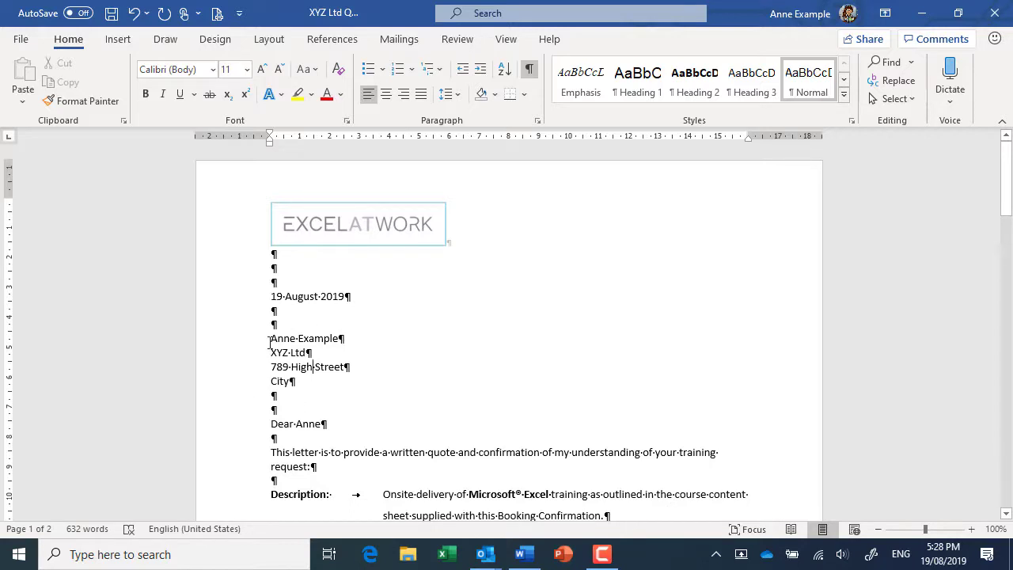
Step: Replace the recipient name line and the greeting name with the new contact's name
{"action": "left_click", "coordinate": [269, 342]}
{"action": "left_click_drag", "start_coordinate": [269, 342], "coordinate": [354, 346]}
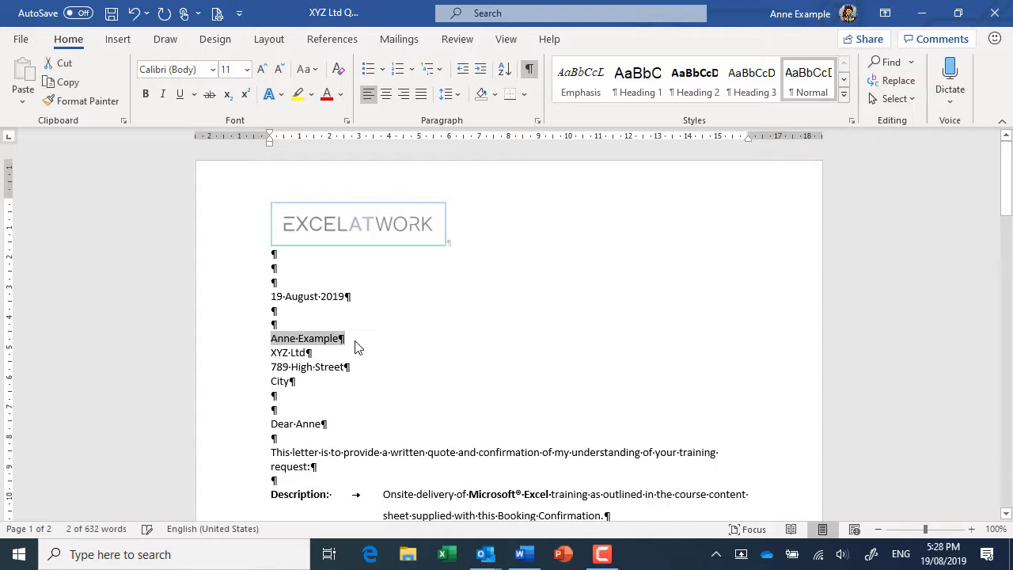
{"action": "type", "text": "T E Bear"}
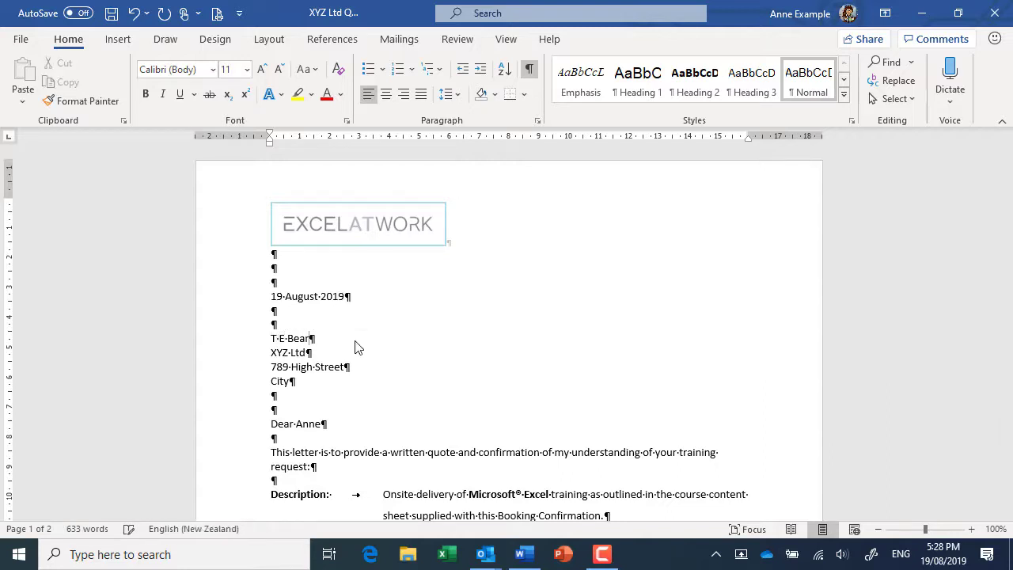
{"action": "double_click", "coordinate": [311, 426]}
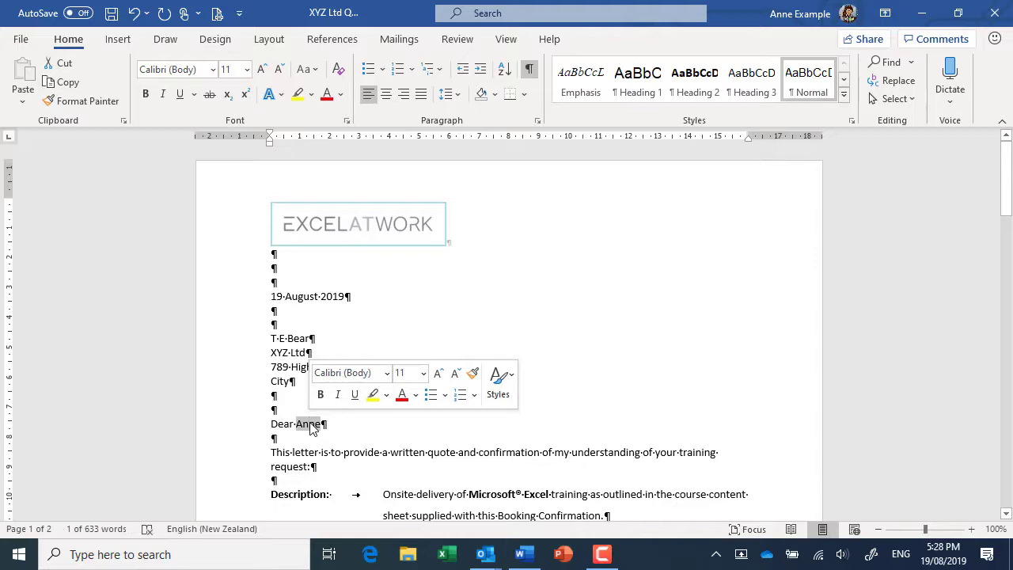
{"action": "type", "text": "Ted"}
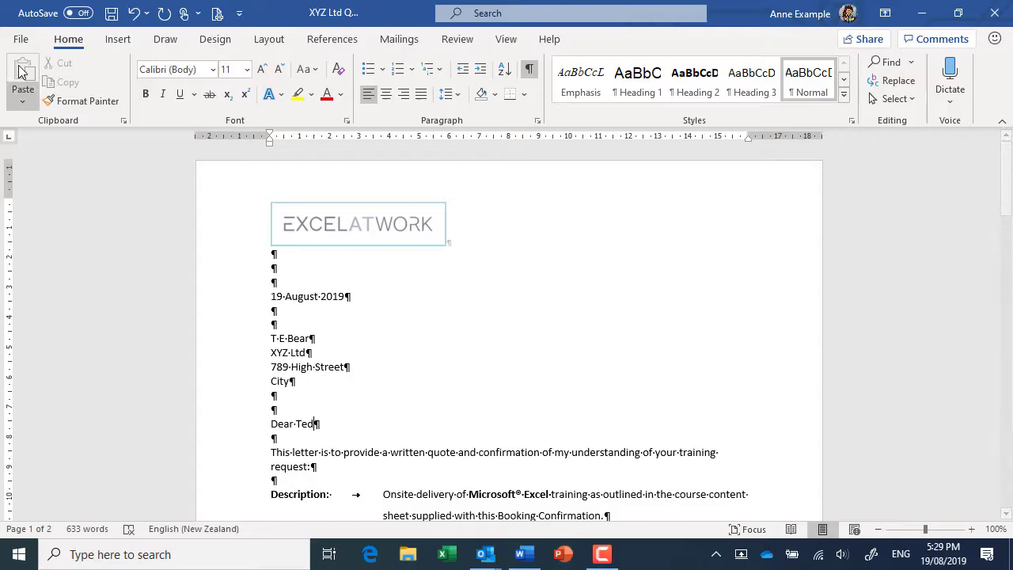
Step: Show the quote's Info properties (Title 'ABC Ltd Quote', Tags 'ABC Ltd') and begin editing Tags
{"action": "left_click", "coordinate": [21, 41]}
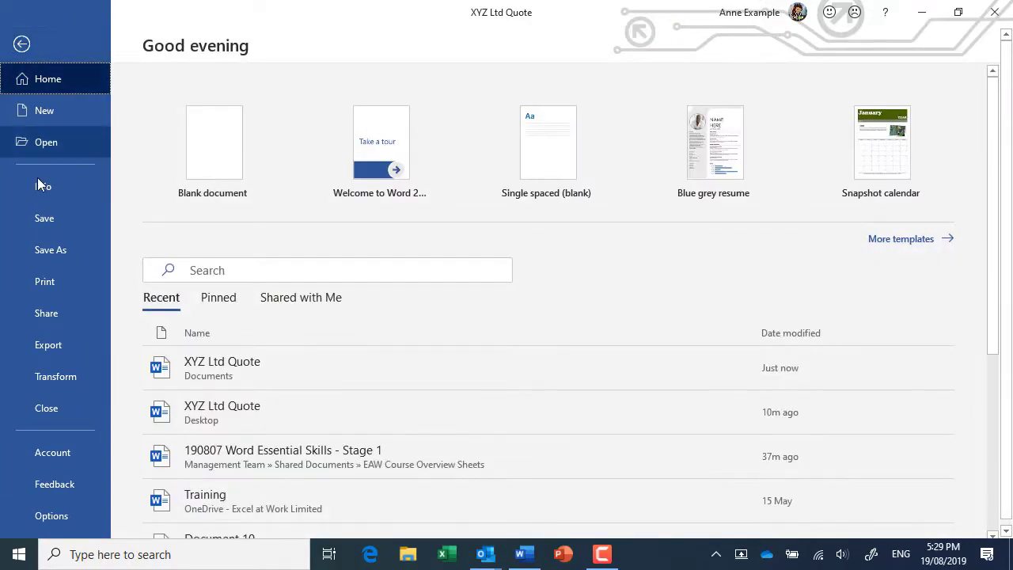
{"action": "left_click", "coordinate": [45, 189]}
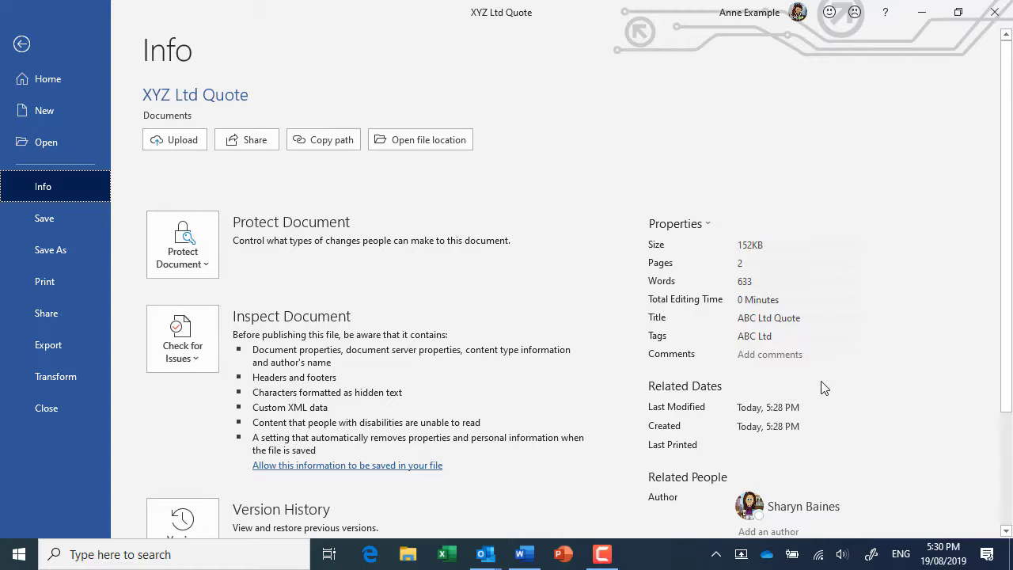
{"action": "left_click", "coordinate": [753, 336]}
{"action": "scroll", "coordinate": [902, 430], "scroll_direction": "down", "scroll_amount": 2}
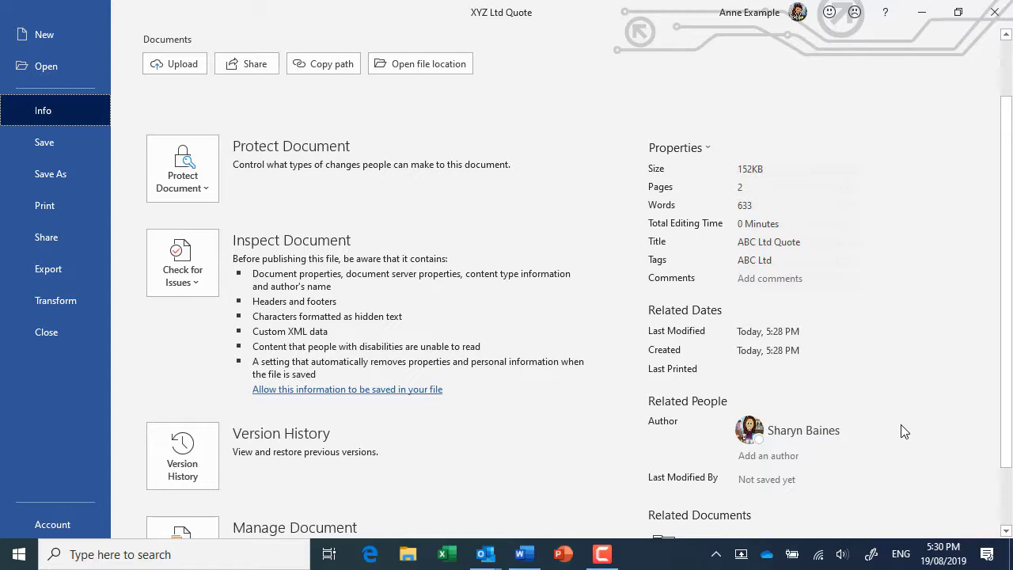
{"action": "scroll", "coordinate": [902, 430], "scroll_direction": "down", "scroll_amount": 1}
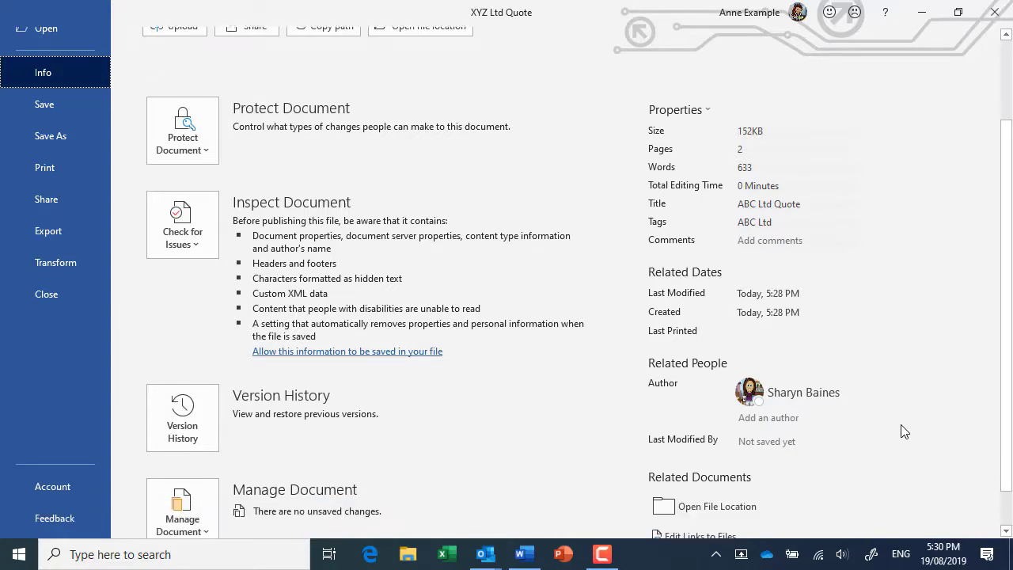
{"action": "left_click", "coordinate": [737, 421]}
{"action": "scroll", "coordinate": [911, 425], "scroll_direction": "up", "scroll_amount": 1}
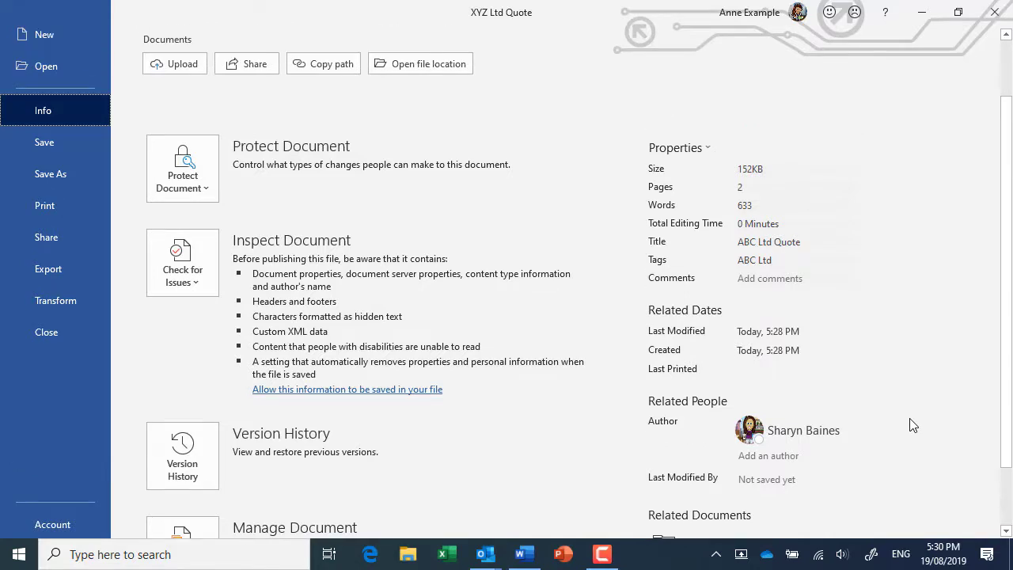
{"action": "mouse_move", "coordinate": [795, 441]}
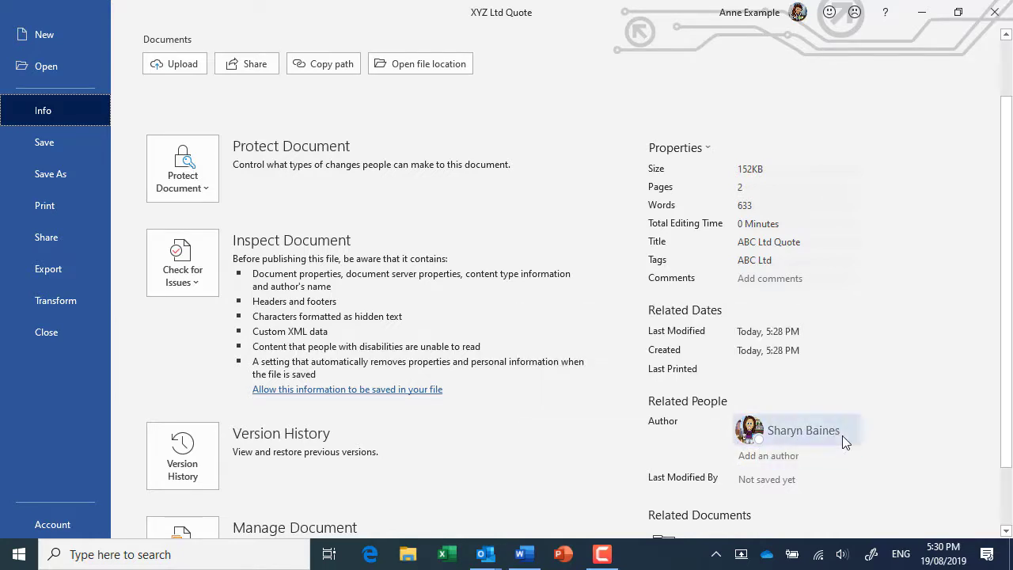
{"action": "scroll", "coordinate": [883, 431], "scroll_direction": "up", "scroll_amount": 1}
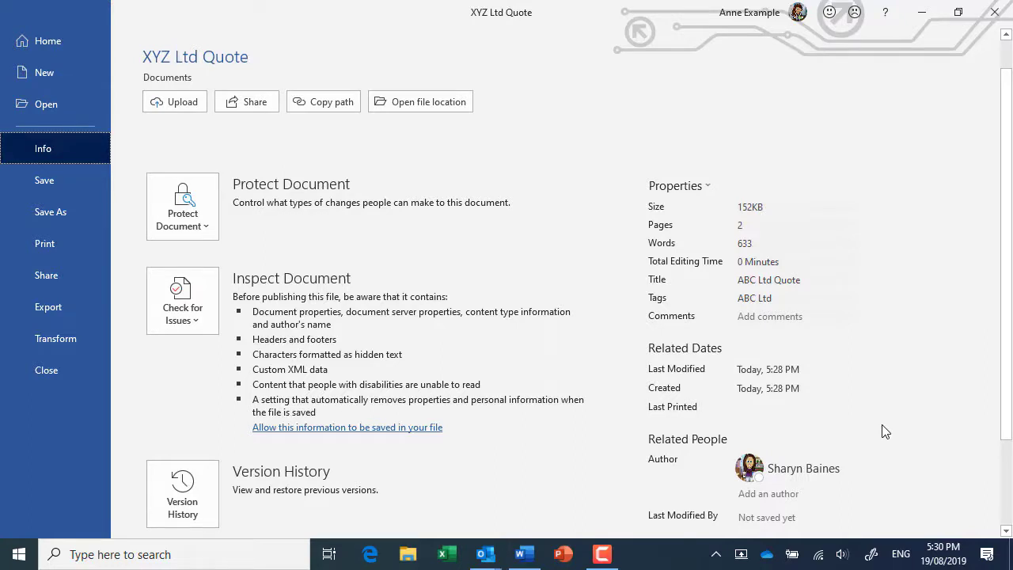
{"action": "mouse_move", "coordinate": [807, 471]}
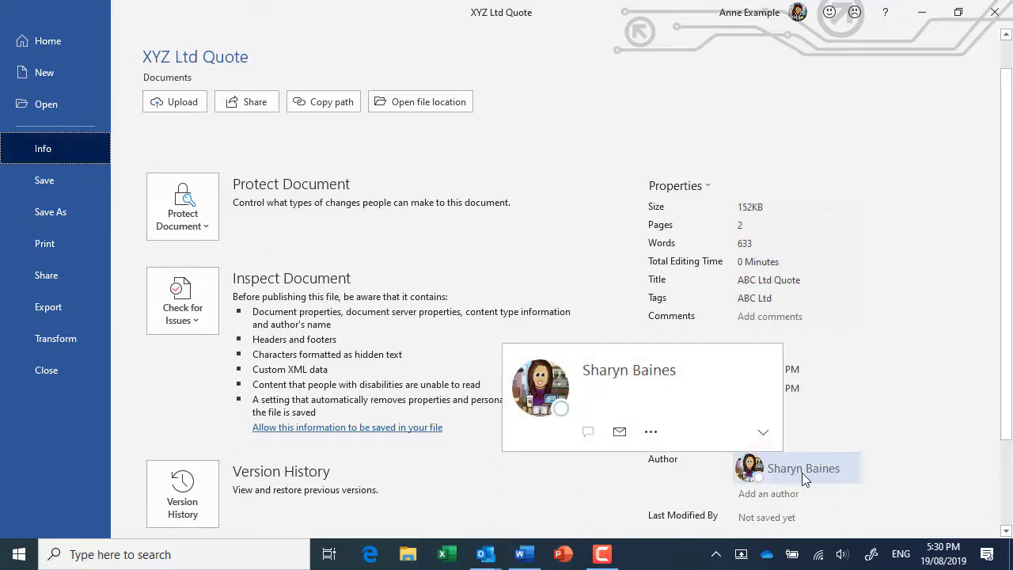
{"action": "scroll", "coordinate": [893, 455], "scroll_direction": "down", "scroll_amount": 1}
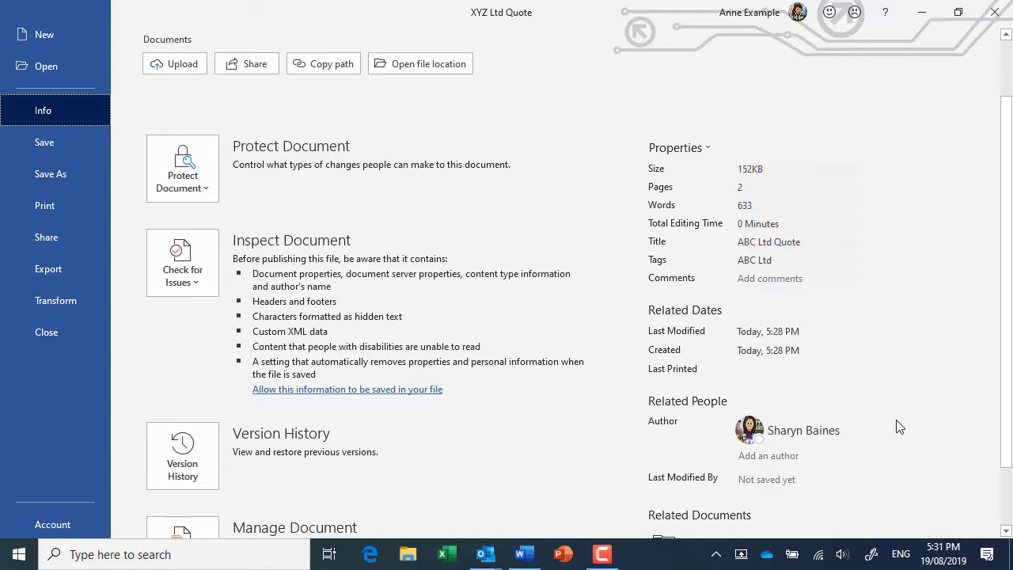
Step: Delete the inherited title 'ABC Ltd Quote' and the 'ABC Ltd' tag
{"action": "left_click", "coordinate": [756, 244]}
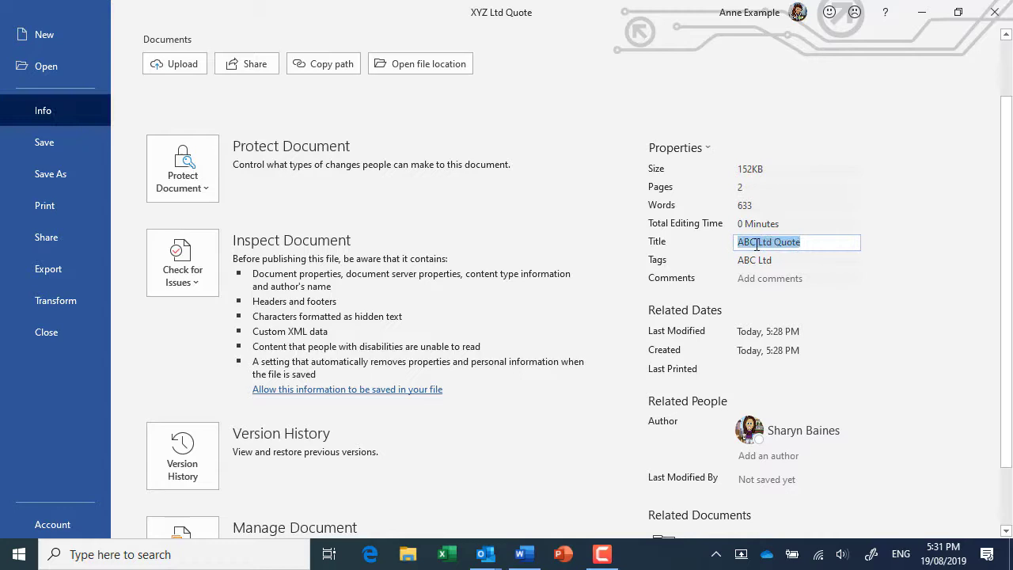
{"action": "key", "text": "Delete"}
{"action": "left_click", "coordinate": [764, 260]}
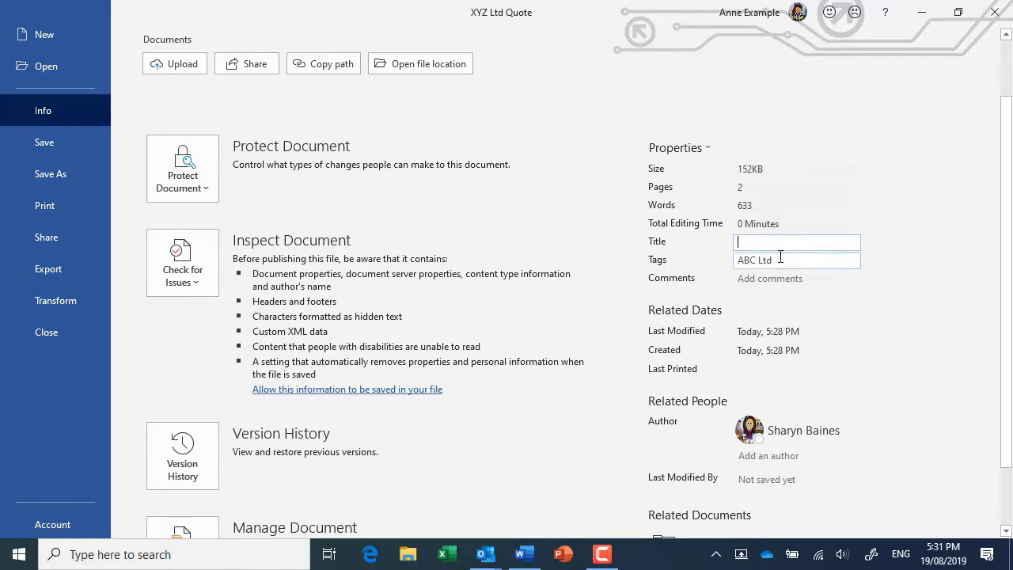
{"action": "key", "text": "Delete"}
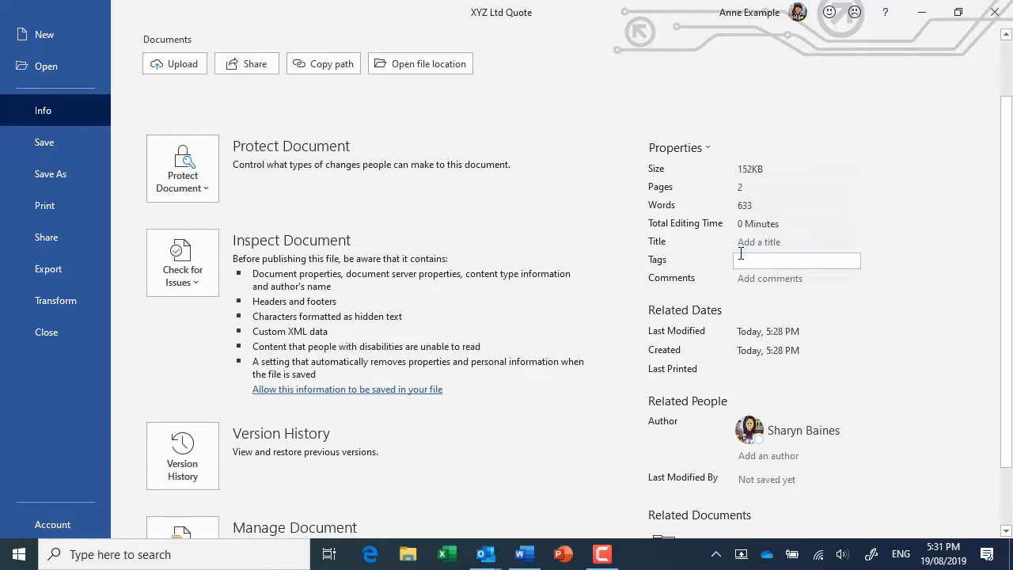
Step: Remove the inherited author so the Author property is left empty
{"action": "mouse_move", "coordinate": [825, 435]}
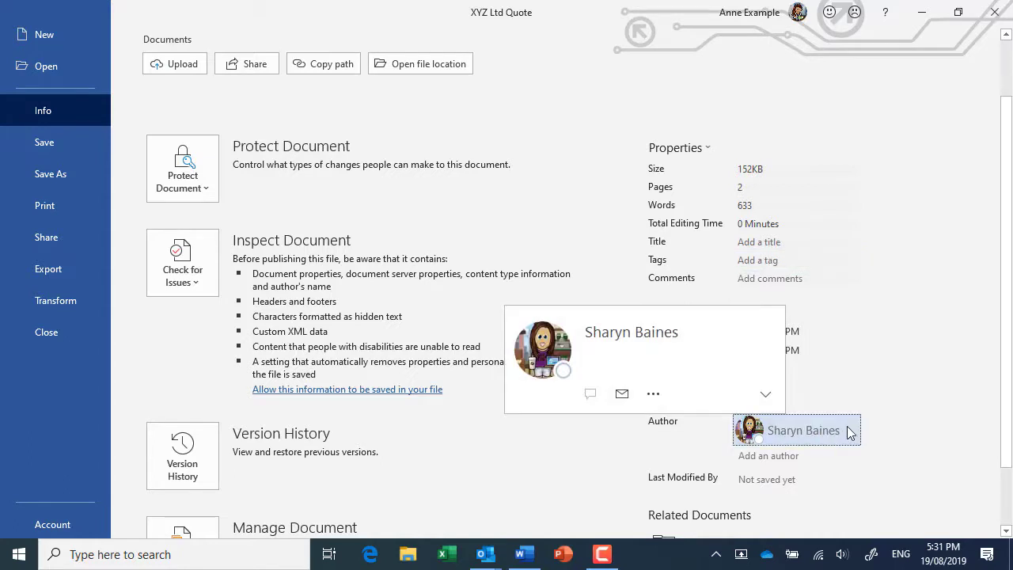
{"action": "right_click", "coordinate": [805, 433]}
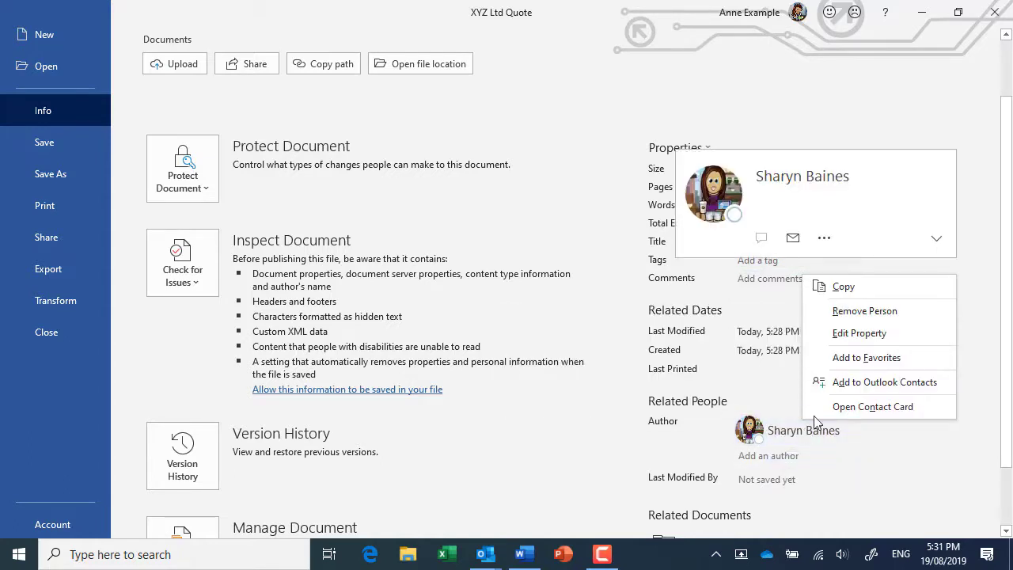
{"action": "left_click", "coordinate": [861, 331]}
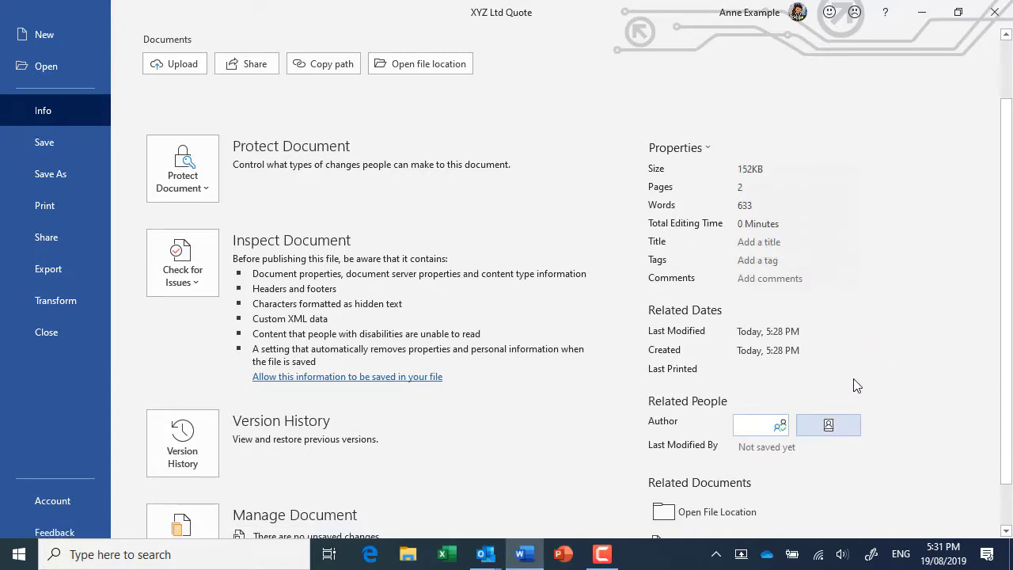
{"action": "left_click", "coordinate": [804, 365]}
{"action": "scroll", "coordinate": [800, 361], "scroll_direction": "up", "scroll_amount": 2}
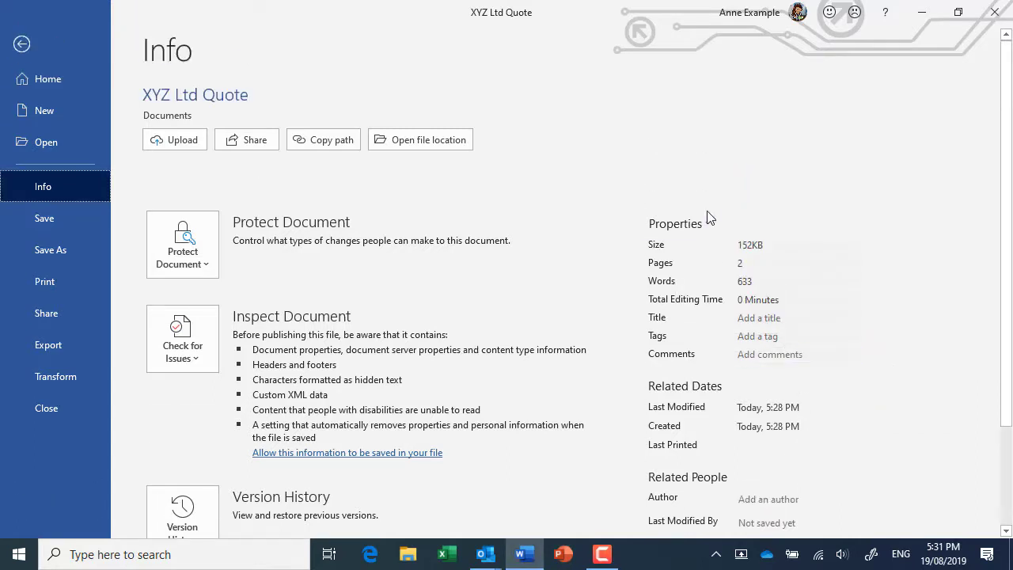
{"action": "left_click", "coordinate": [705, 222]}
Step: Review the Statistics, Contents and General tabs in Advanced Properties, then save the quote
{"action": "left_click", "coordinate": [707, 256]}
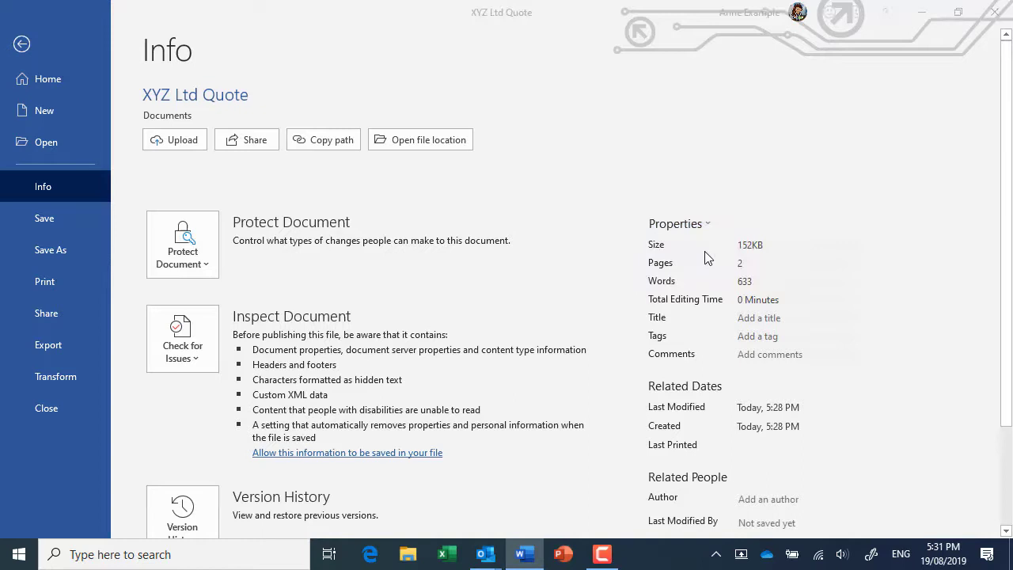
{"action": "left_click", "coordinate": [477, 131]}
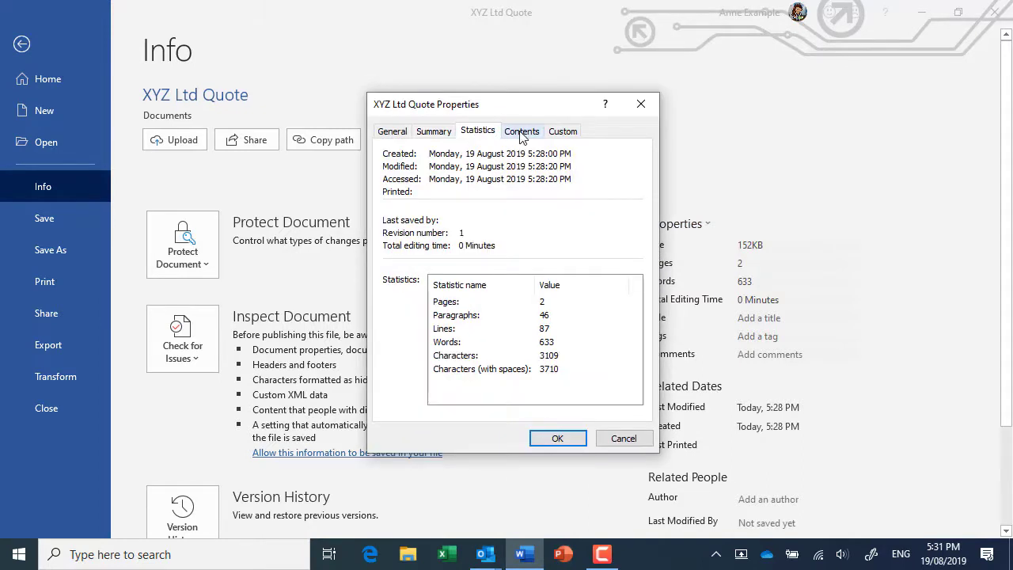
{"action": "left_click", "coordinate": [522, 131]}
{"action": "left_click", "coordinate": [496, 183]}
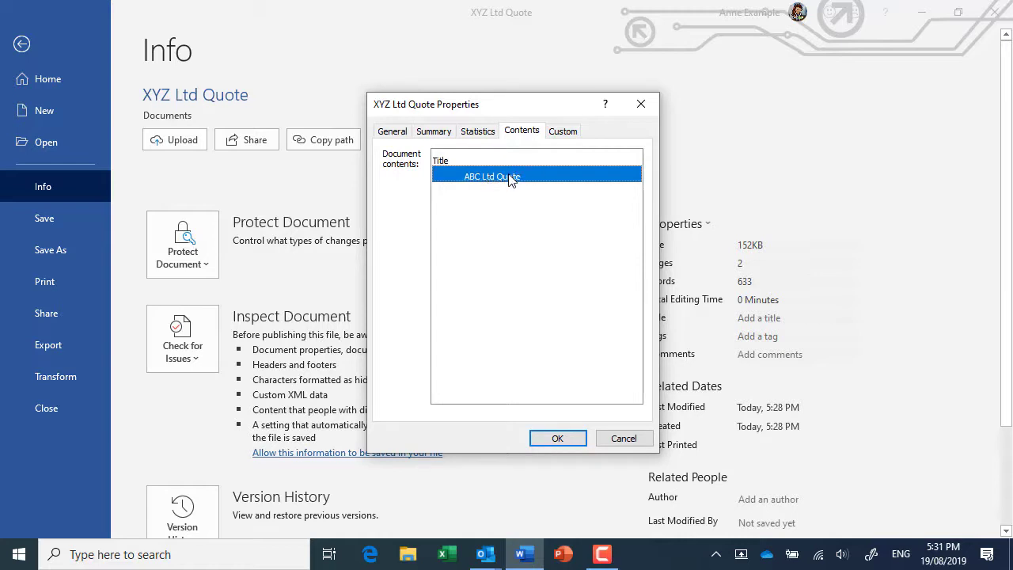
{"action": "left_click", "coordinate": [558, 440]}
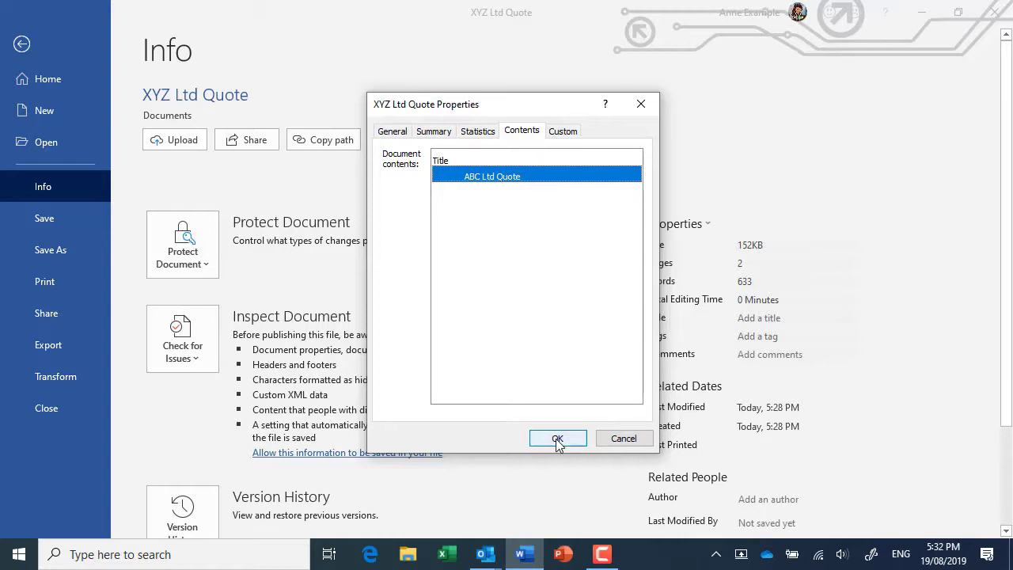
{"action": "left_click", "coordinate": [394, 132]}
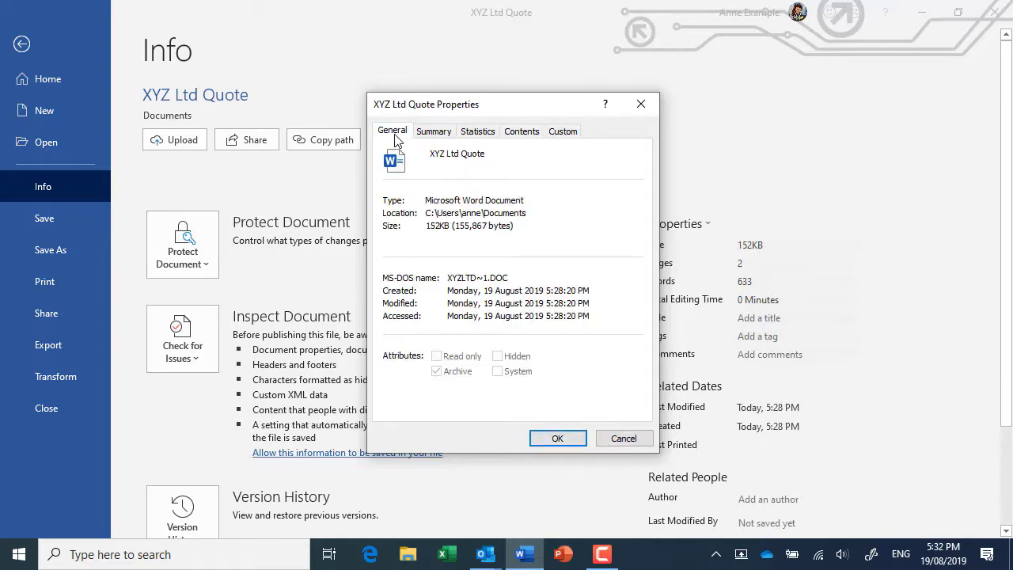
{"action": "left_click", "coordinate": [573, 437]}
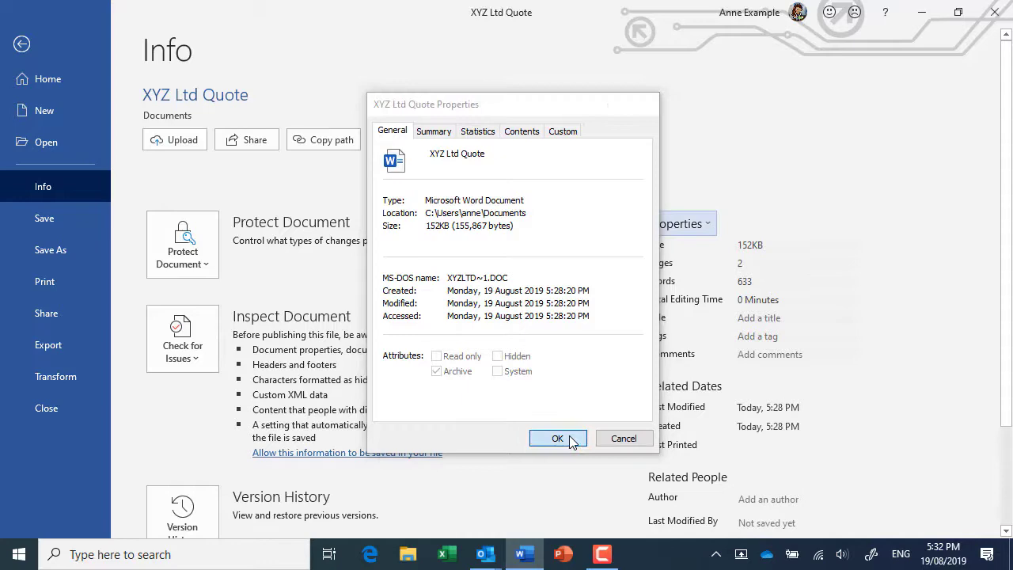
{"action": "left_click", "coordinate": [41, 227]}
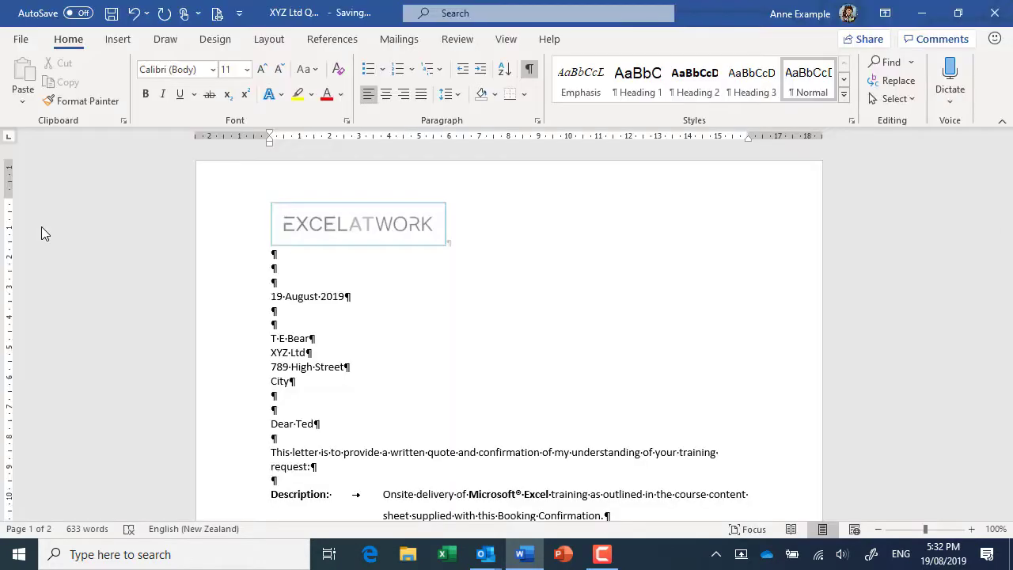
{"action": "left_click", "coordinate": [21, 39]}
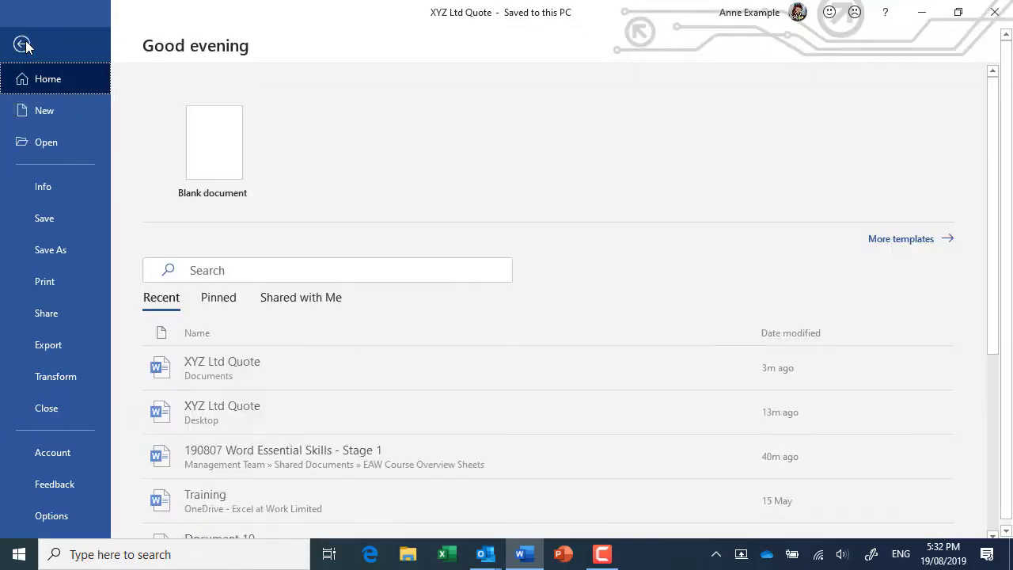
{"action": "left_click", "coordinate": [52, 193]}
{"action": "left_click", "coordinate": [675, 223]}
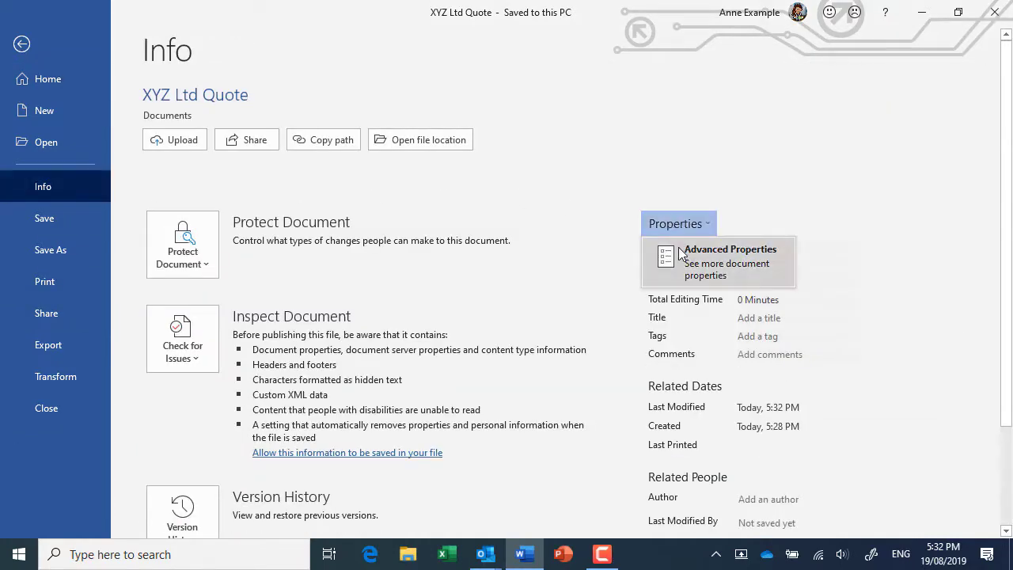
{"action": "left_click", "coordinate": [687, 262]}
{"action": "left_click", "coordinate": [522, 132]}
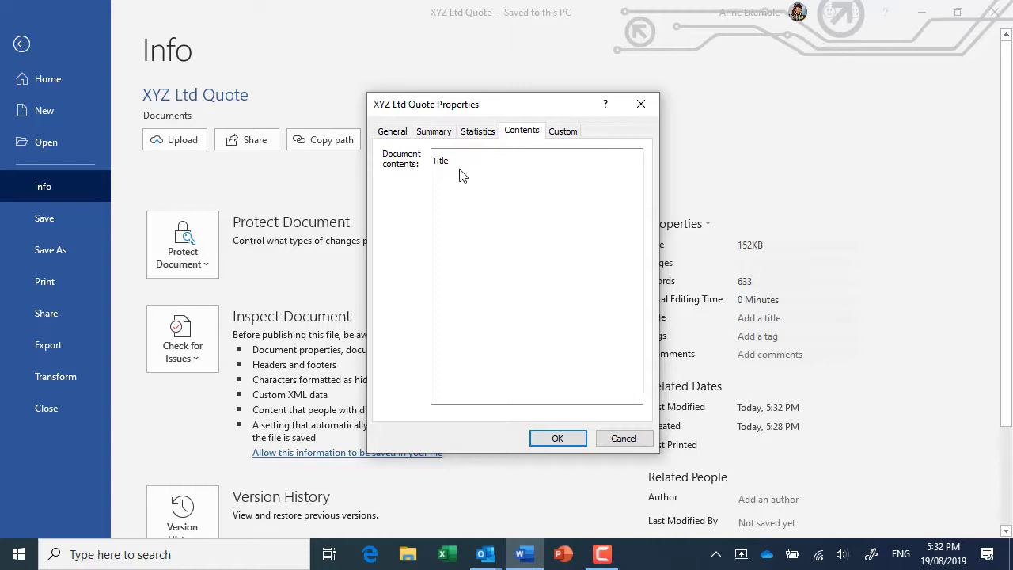
{"action": "left_click", "coordinate": [625, 439]}
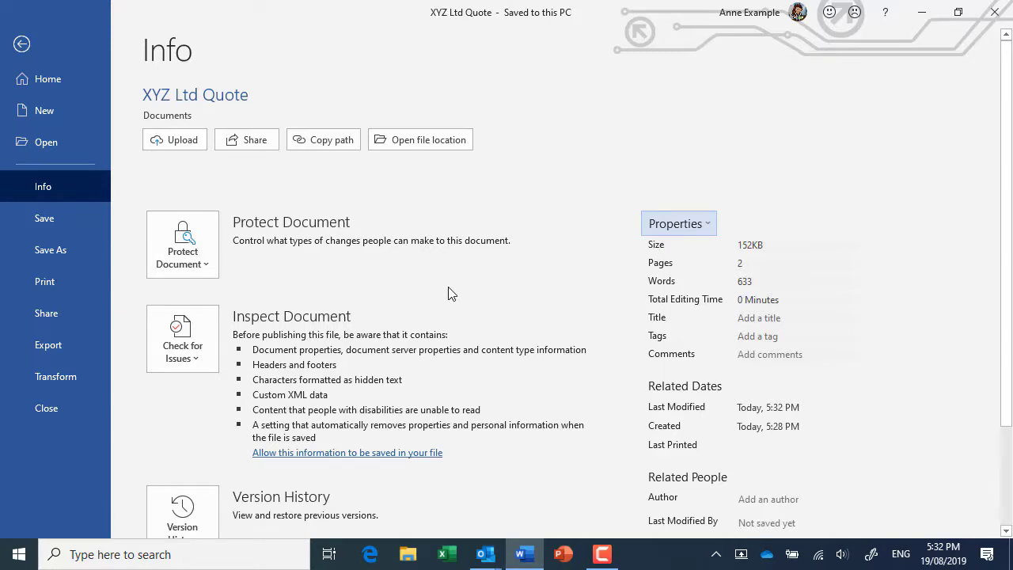
{"action": "left_click", "coordinate": [23, 45]}
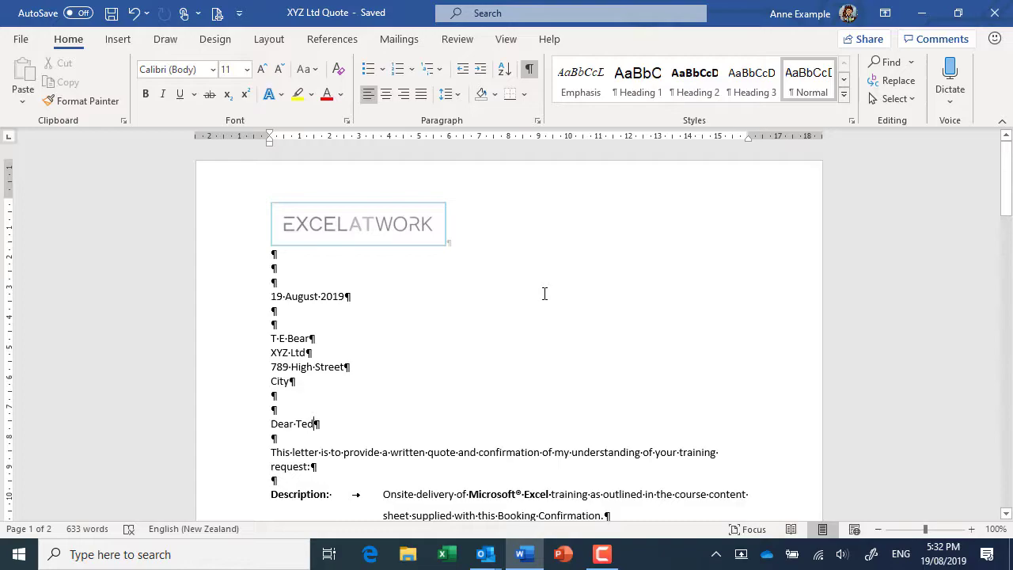
Step: Close the XYZ Ltd Quote document window
{"action": "left_click", "coordinate": [994, 12]}
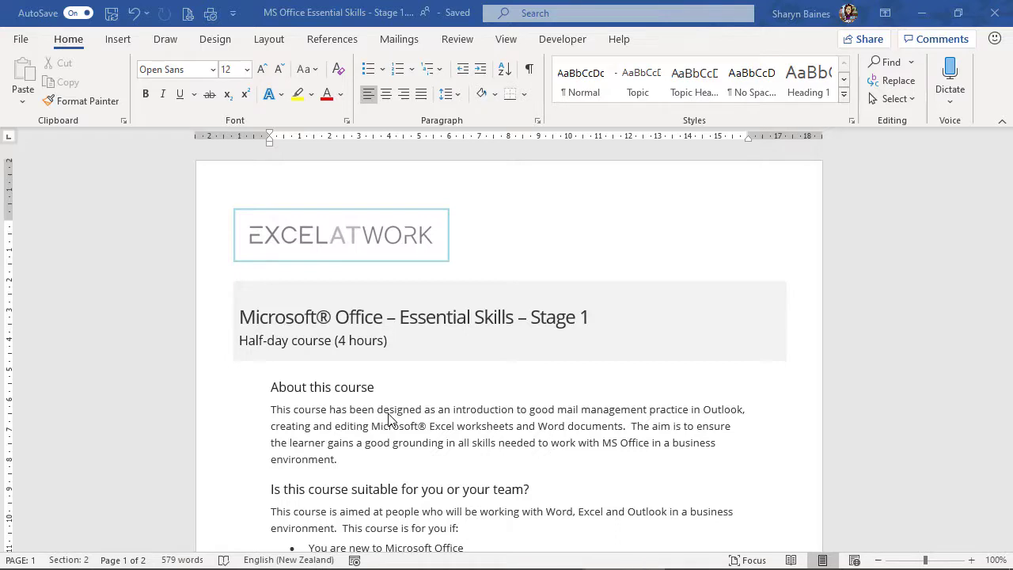
Step: Export the course sheet as PDF, replacing the existing MS Office Essential Skills - Stage 1.pdf
{"action": "left_click", "coordinate": [21, 41]}
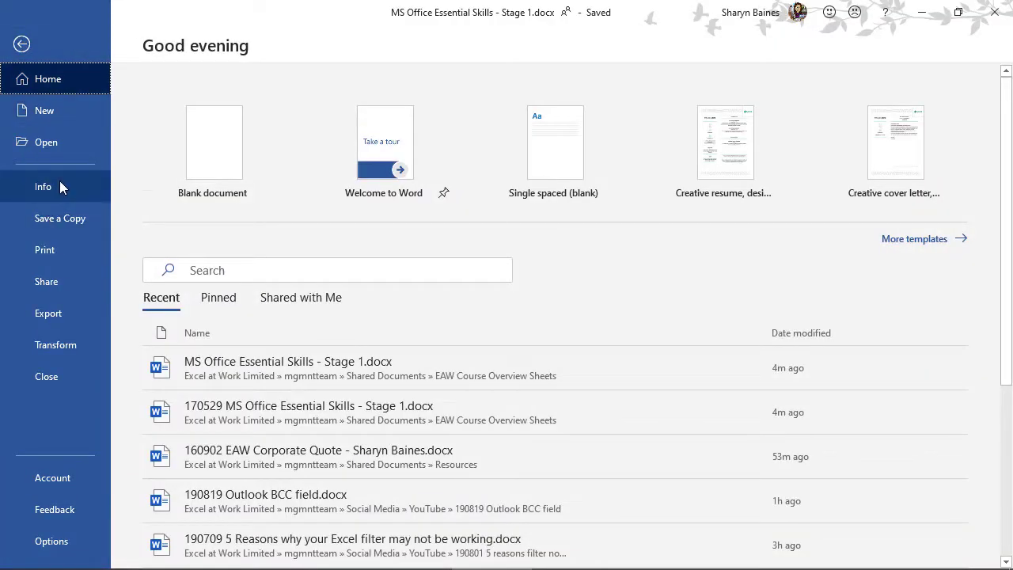
{"action": "left_click", "coordinate": [60, 186]}
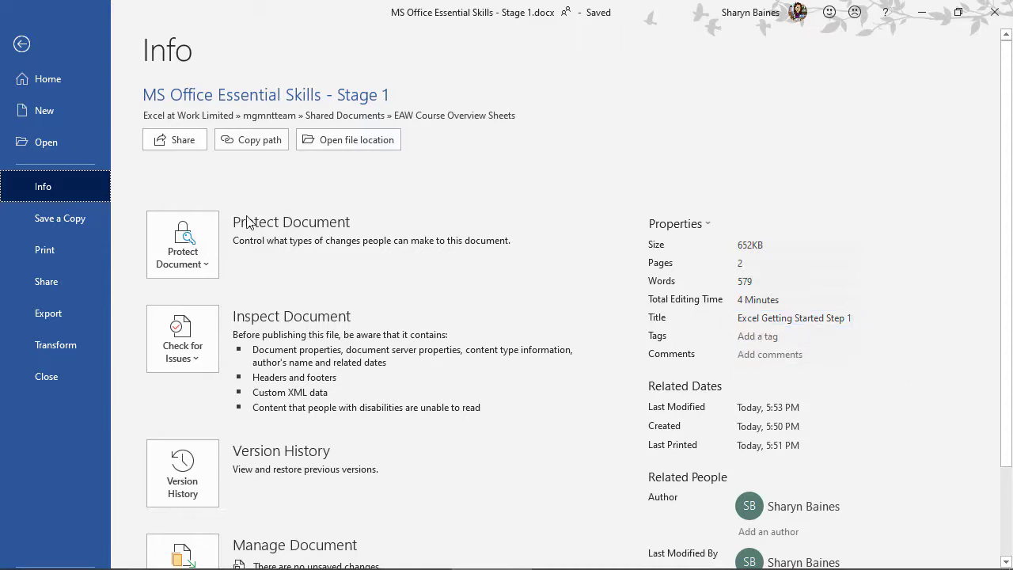
{"action": "left_click", "coordinate": [68, 219]}
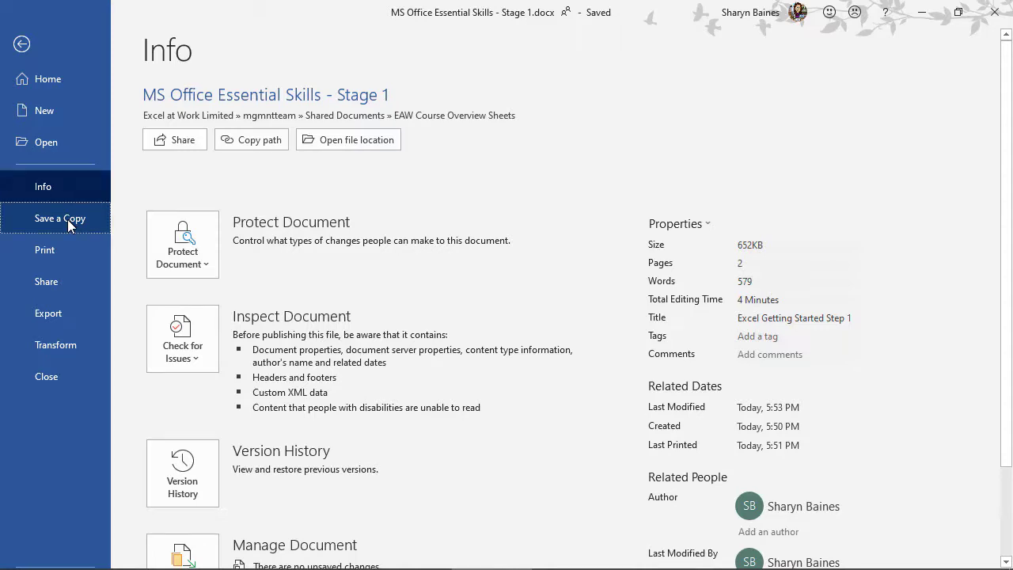
{"action": "left_click", "coordinate": [564, 144]}
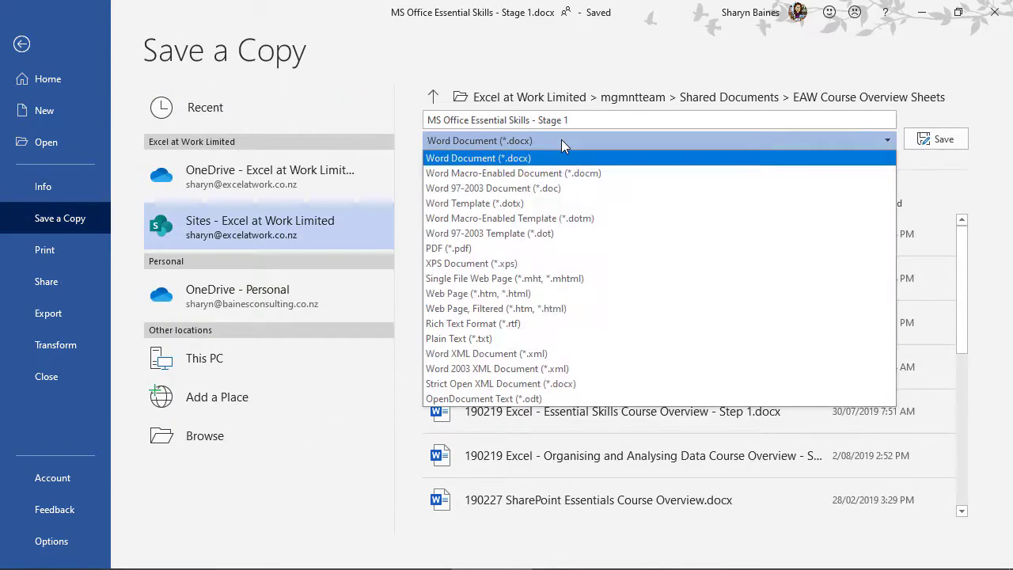
{"action": "key", "text": "Escape"}
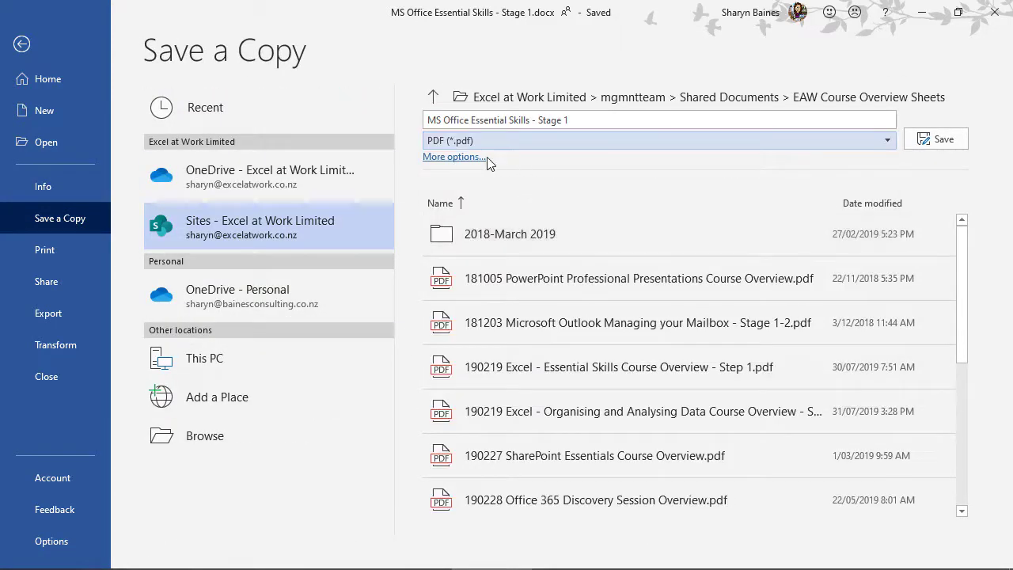
{"action": "left_click", "coordinate": [943, 144]}
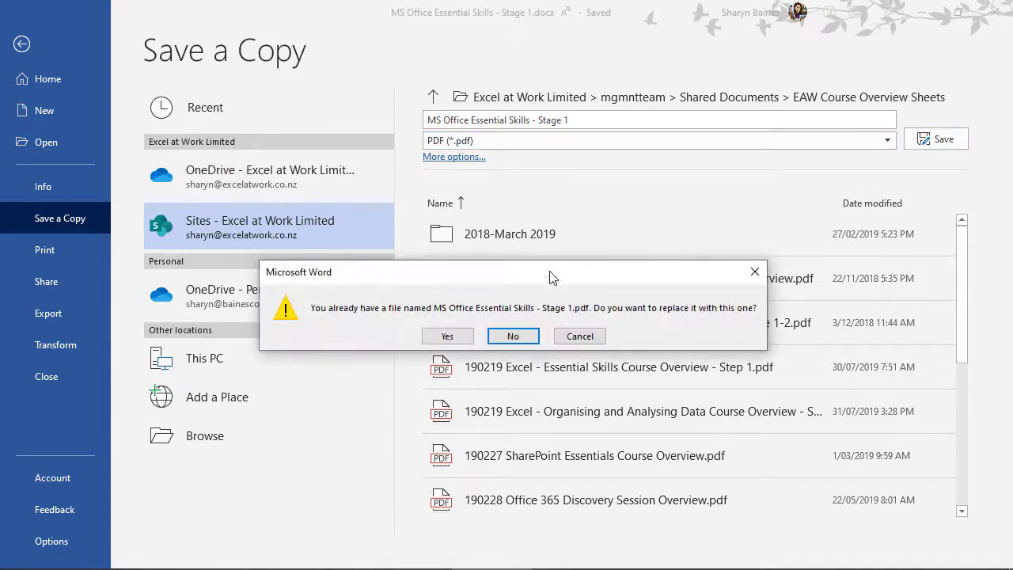
{"action": "left_click", "coordinate": [448, 336]}
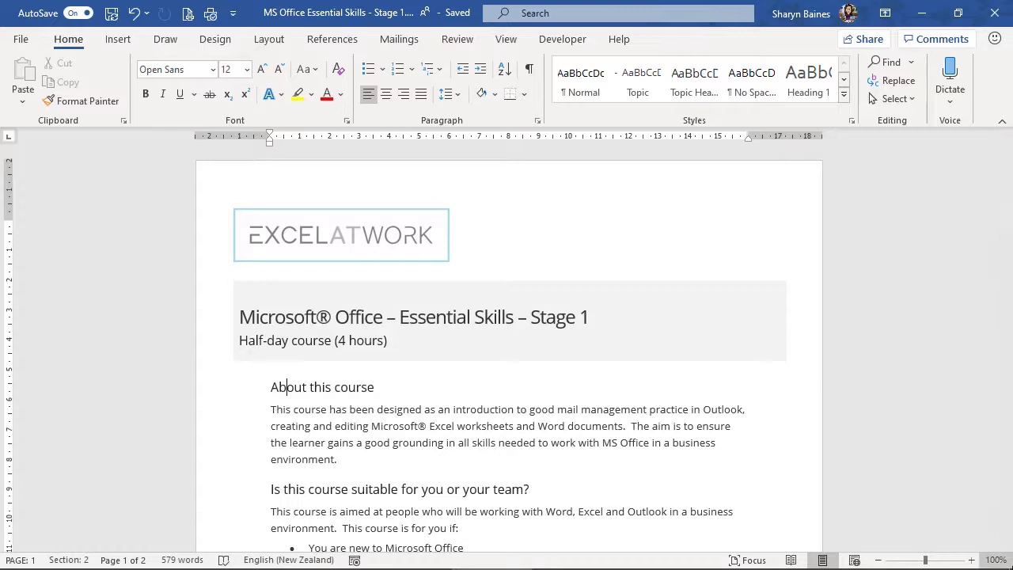
Step: Minimize Word and select the new PDF in the course overview sheets folder
{"action": "left_click", "coordinate": [923, 12]}
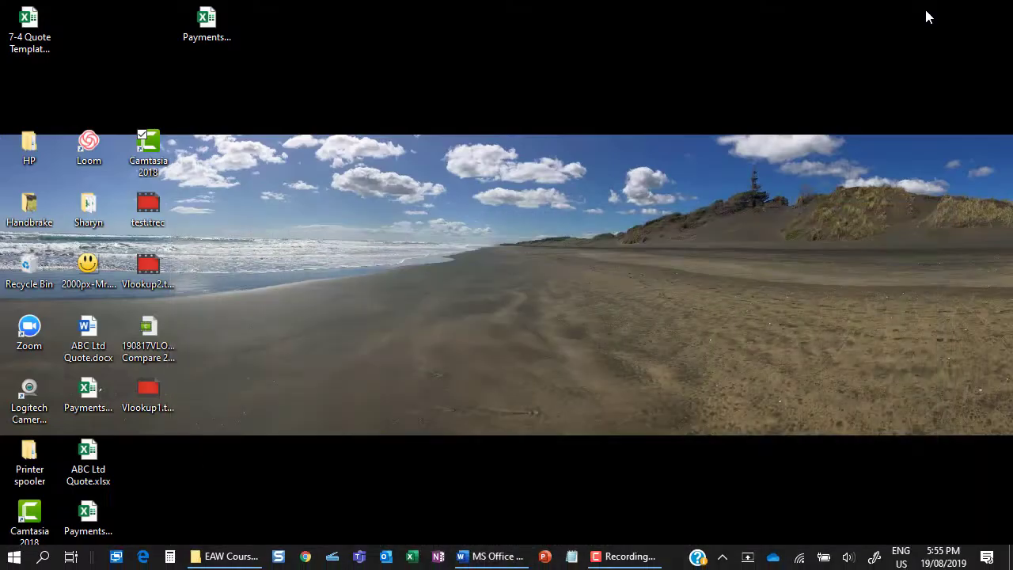
{"action": "left_click", "coordinate": [226, 557]}
{"action": "scroll", "coordinate": [262, 281], "scroll_direction": "up", "scroll_amount": 2}
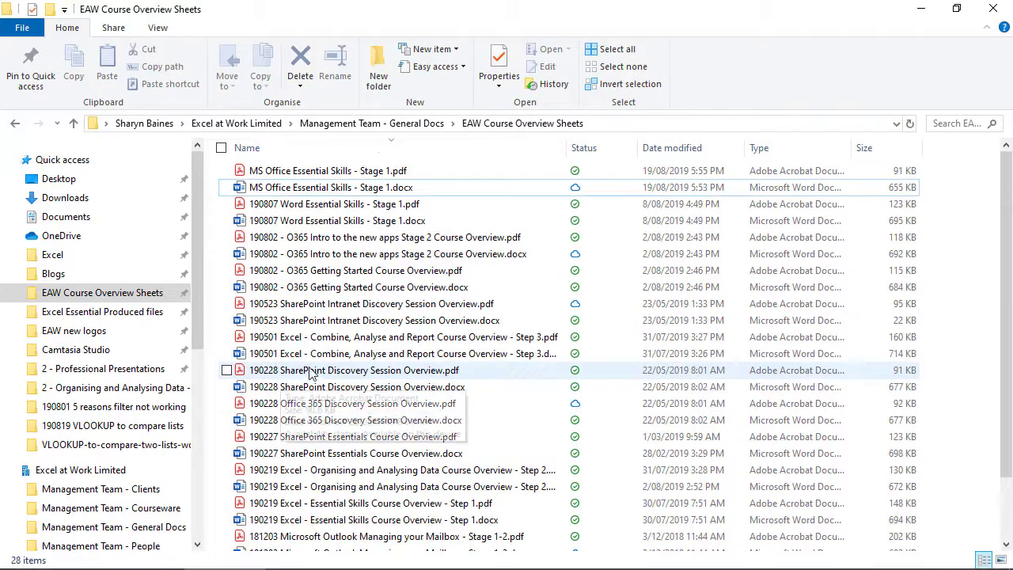
{"action": "left_click", "coordinate": [328, 176]}
Step: Open MS Office Essential Skills - Stage 1.pdf in Acrobat Reader to check its title
{"action": "double_click", "coordinate": [350, 176]}
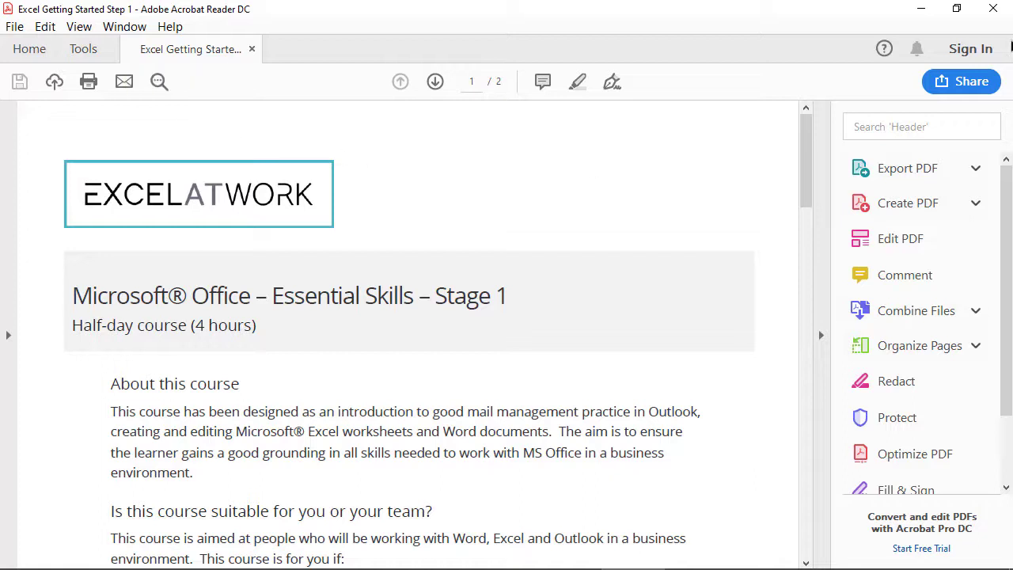
Step: Close the PDF and, back in Word, delete the title 'Excel Getting Started Step 1'
{"action": "left_click", "coordinate": [994, 9]}
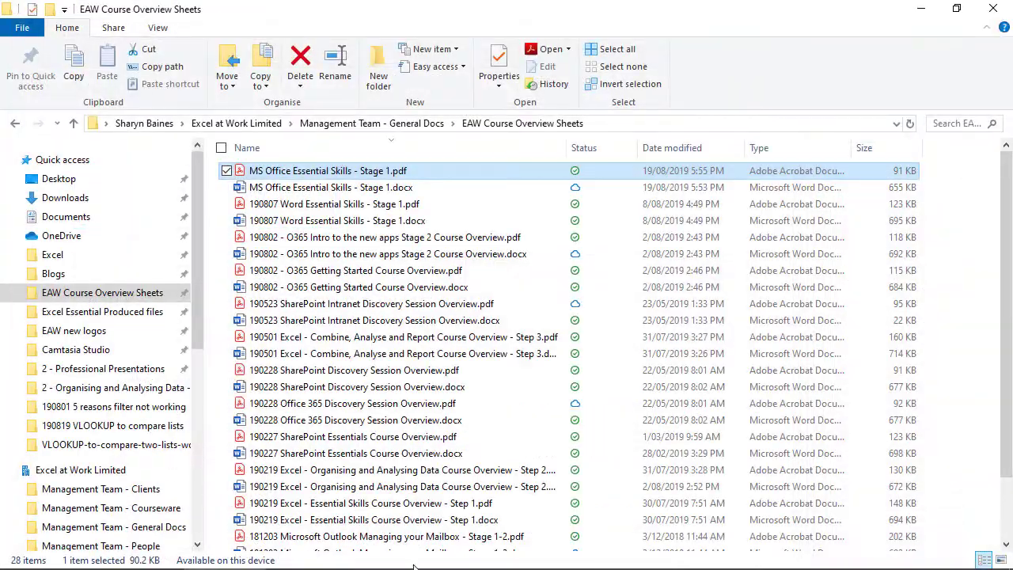
{"action": "left_click", "coordinate": [486, 563]}
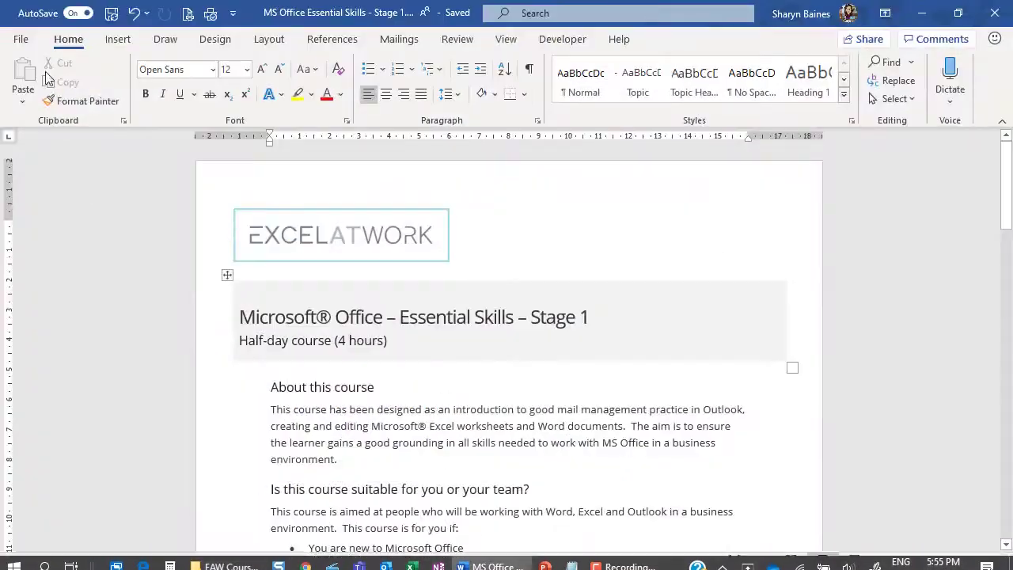
{"action": "left_click", "coordinate": [24, 41]}
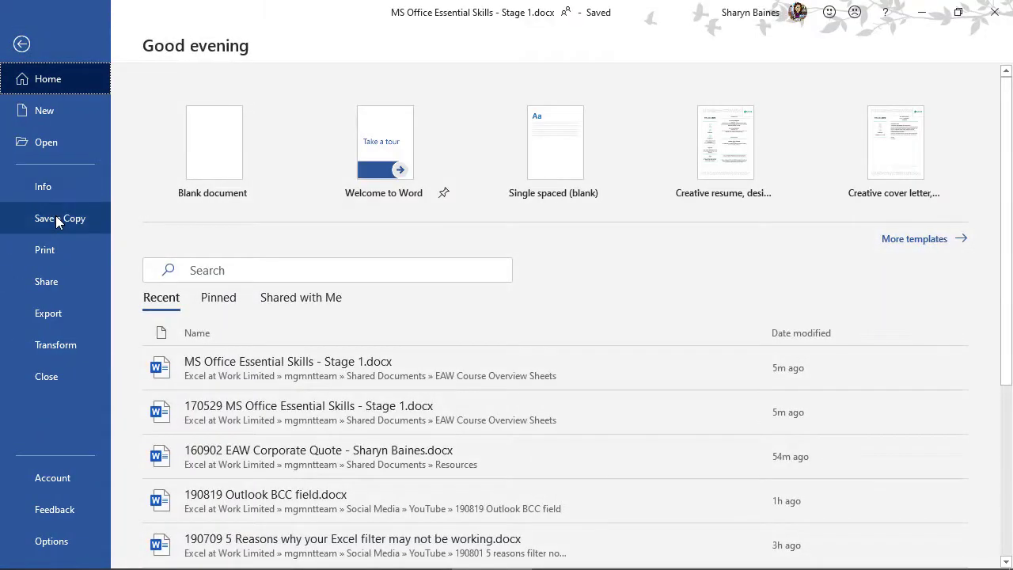
{"action": "left_click", "coordinate": [55, 216]}
{"action": "left_click", "coordinate": [45, 178]}
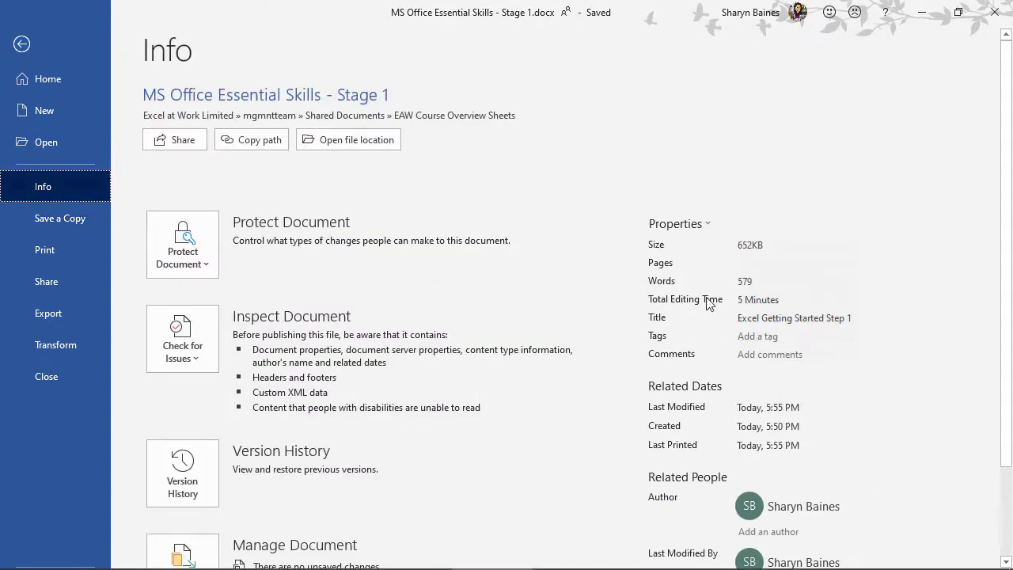
{"action": "left_click", "coordinate": [738, 319]}
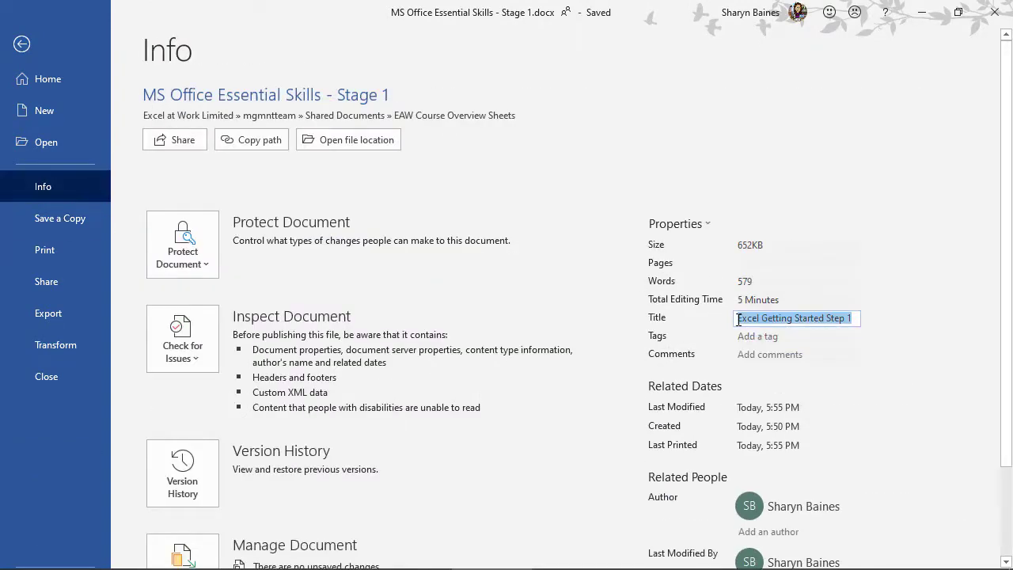
{"action": "key", "text": "BackSpace"}
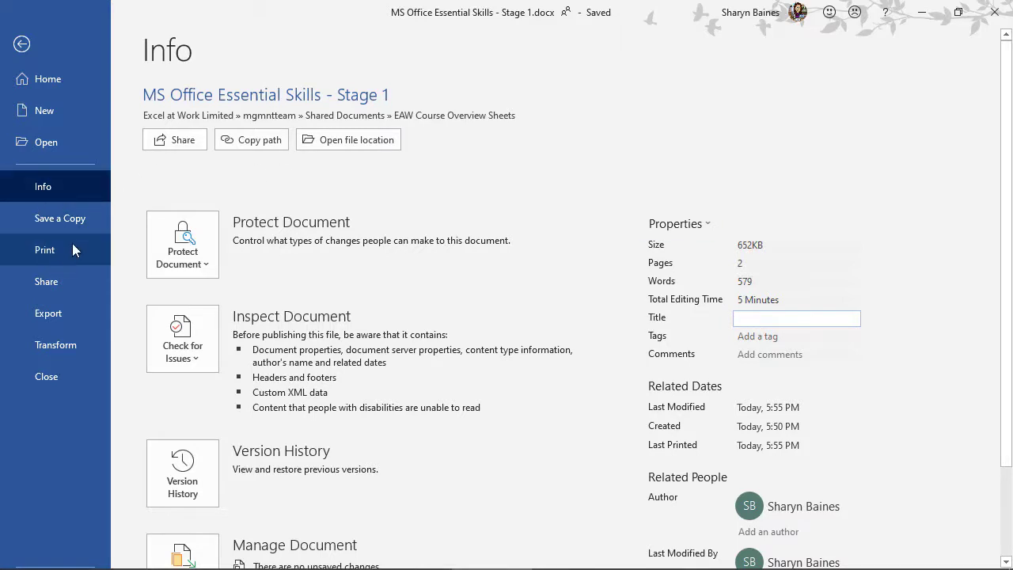
{"action": "left_click", "coordinate": [450, 314]}
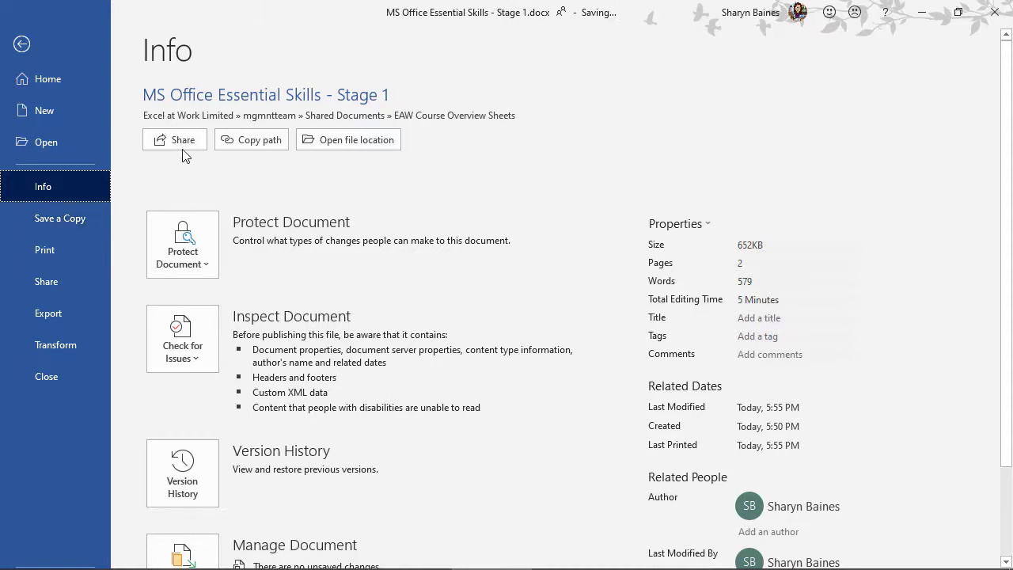
Step: Save a PDF copy over 'MS Office Essential Skills - Stage 1.pdf' and open it from File Explorer
{"action": "left_click", "coordinate": [23, 45]}
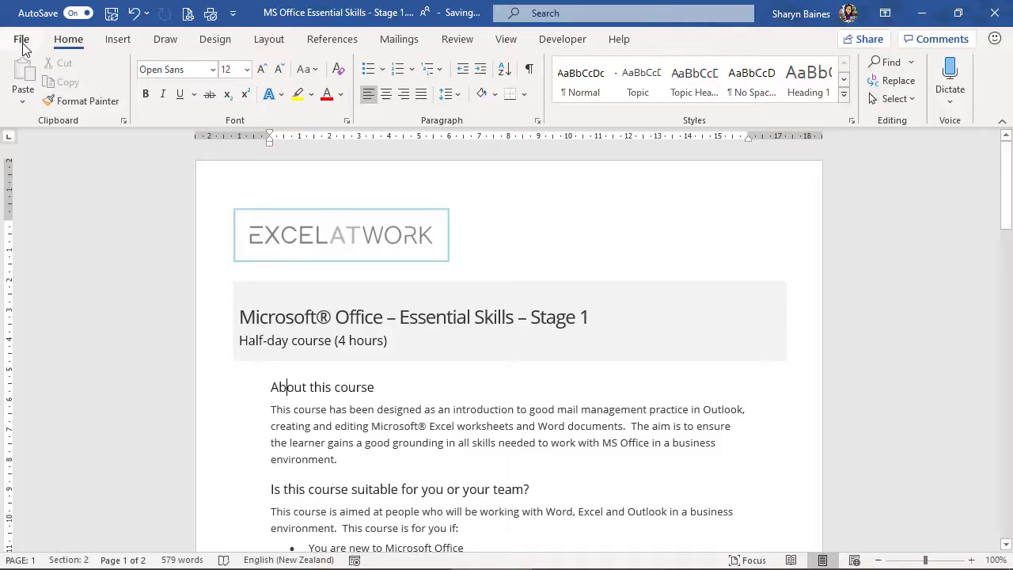
{"action": "left_click", "coordinate": [21, 40]}
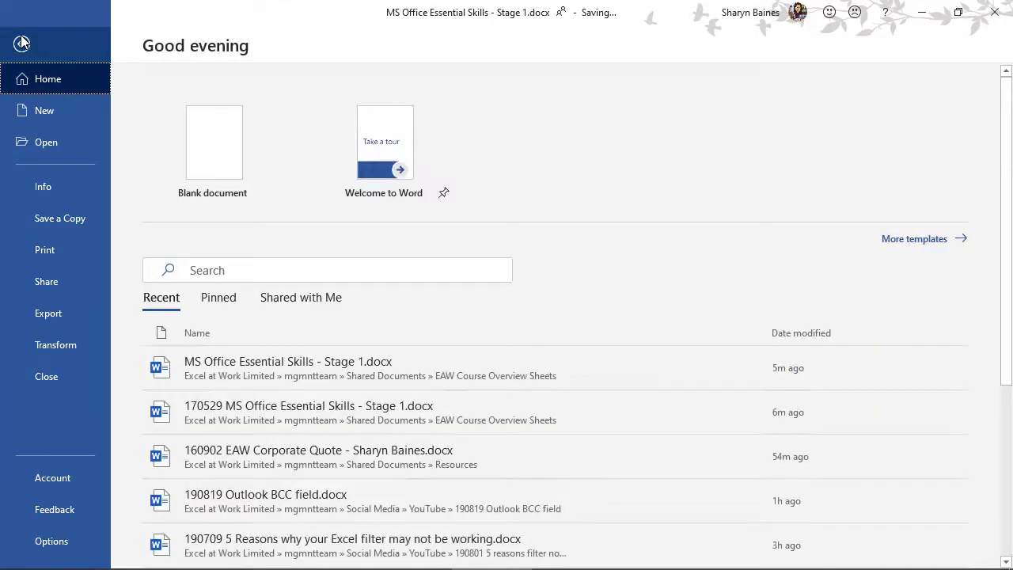
{"action": "left_click", "coordinate": [61, 218]}
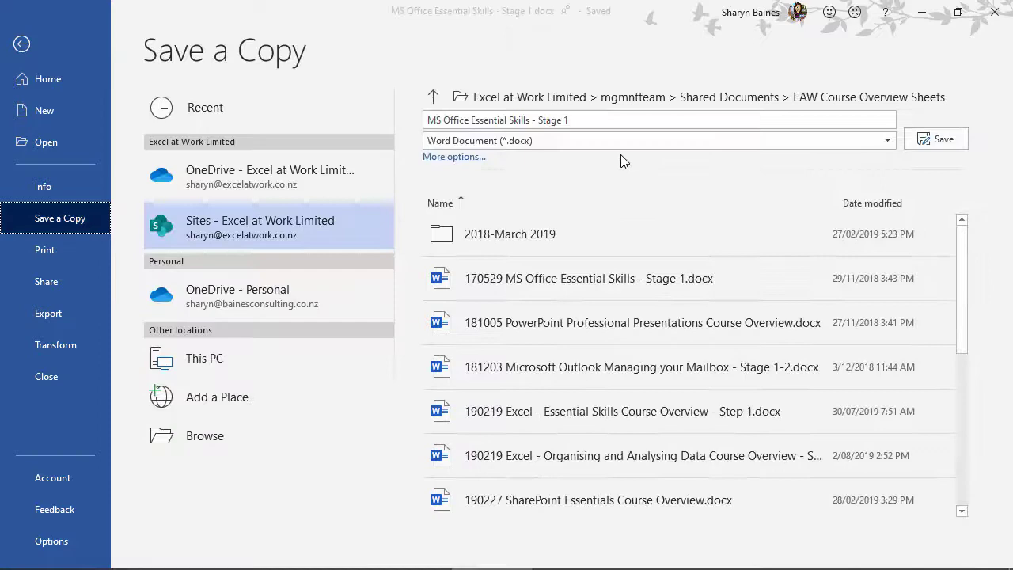
{"action": "left_click", "coordinate": [621, 143]}
{"action": "left_click", "coordinate": [469, 248]}
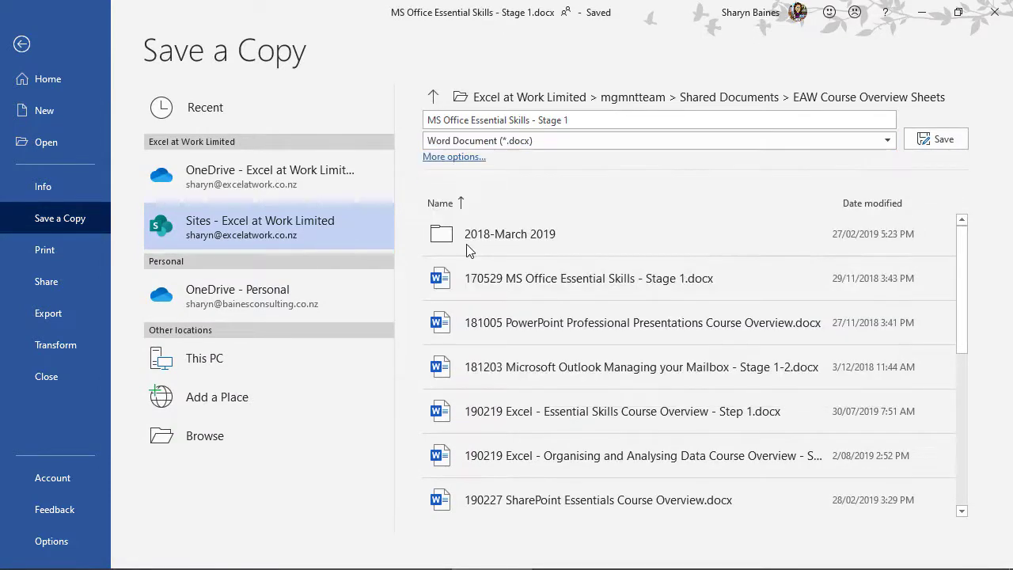
{"action": "left_click", "coordinate": [940, 141]}
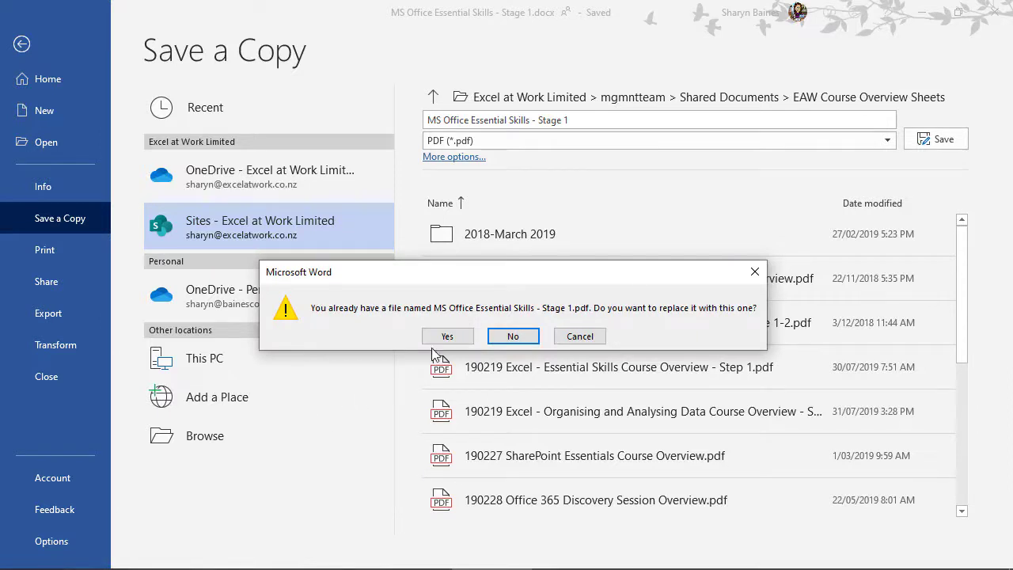
{"action": "left_click", "coordinate": [449, 336]}
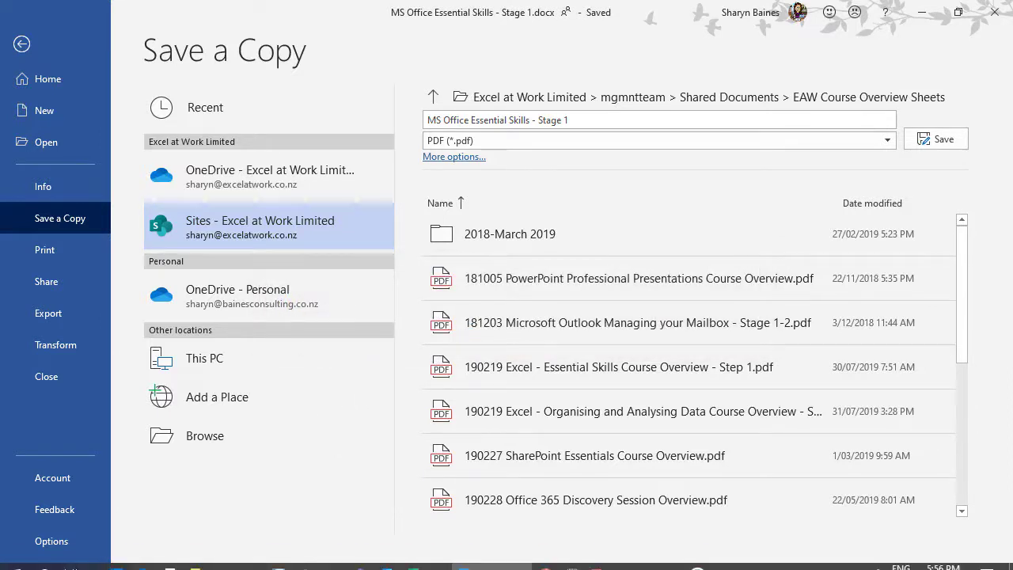
{"action": "left_click", "coordinate": [227, 556]}
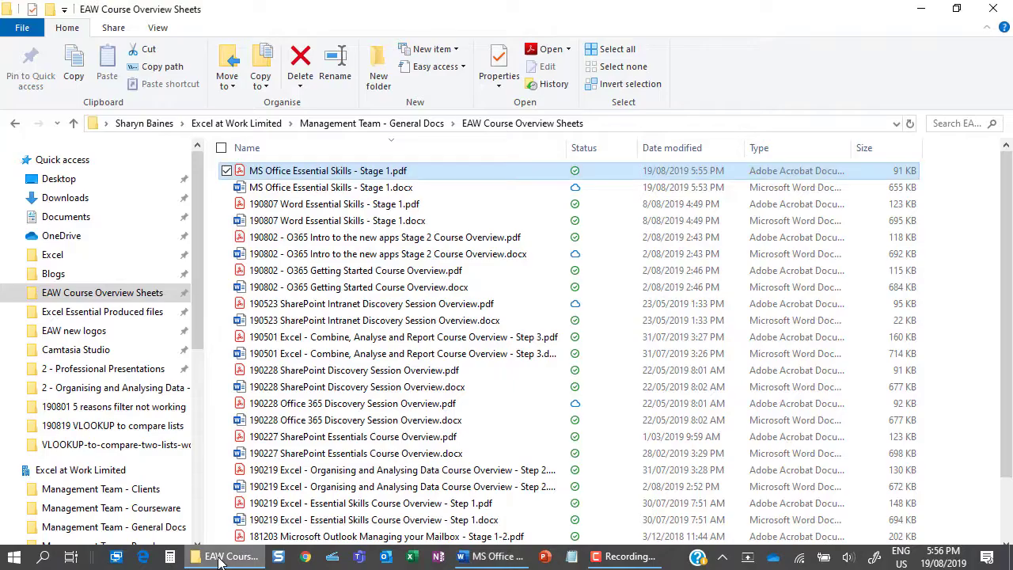
{"action": "double_click", "coordinate": [348, 174]}
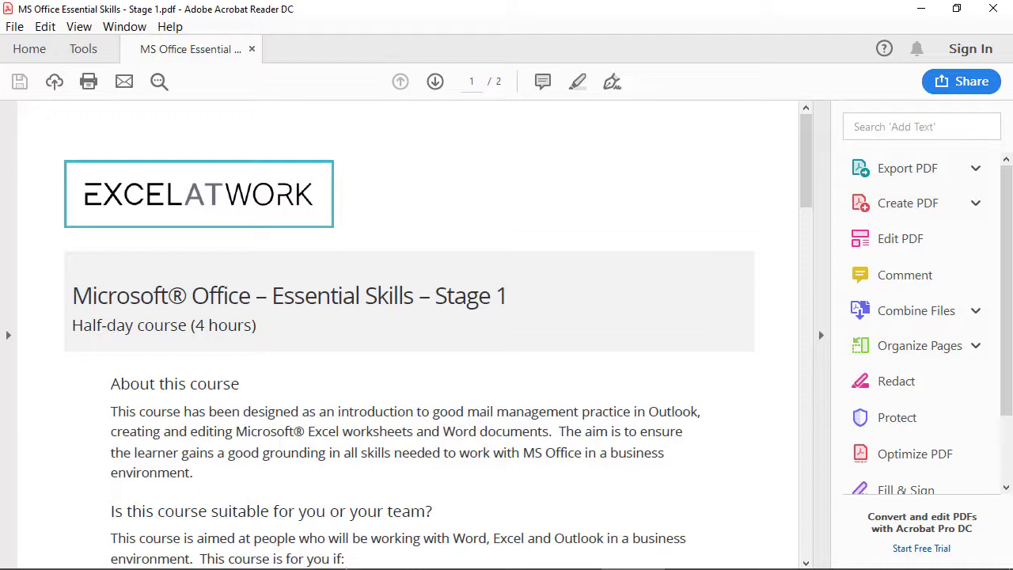
Step: After checking that the PDF's title bar shows its file name, return to the course sheet in Word
{"action": "left_click", "coordinate": [452, 556]}
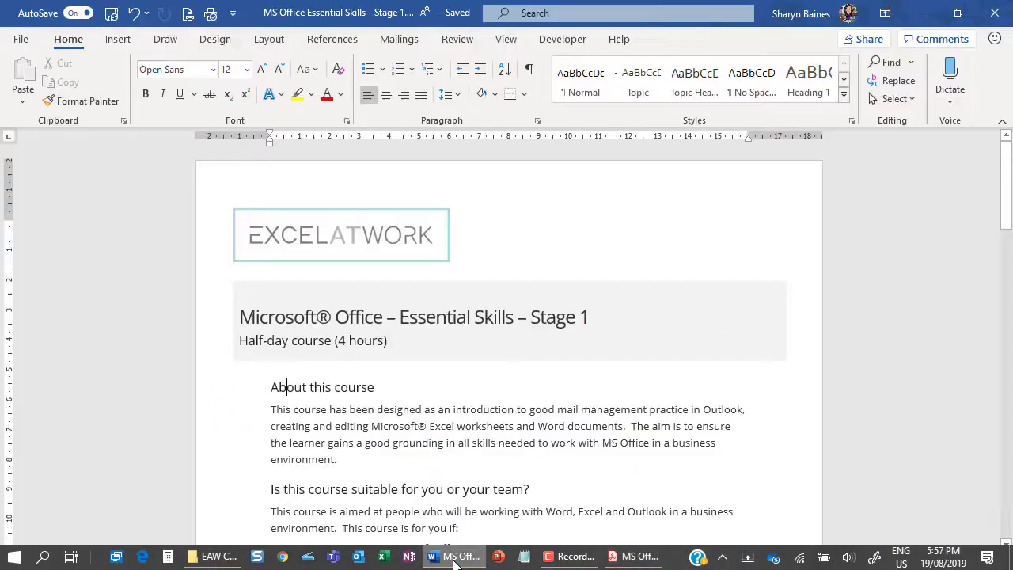
Step: Remove the listed author under Related People in the course sheet's Info properties
{"action": "left_click", "coordinate": [22, 39]}
{"action": "left_click", "coordinate": [40, 189]}
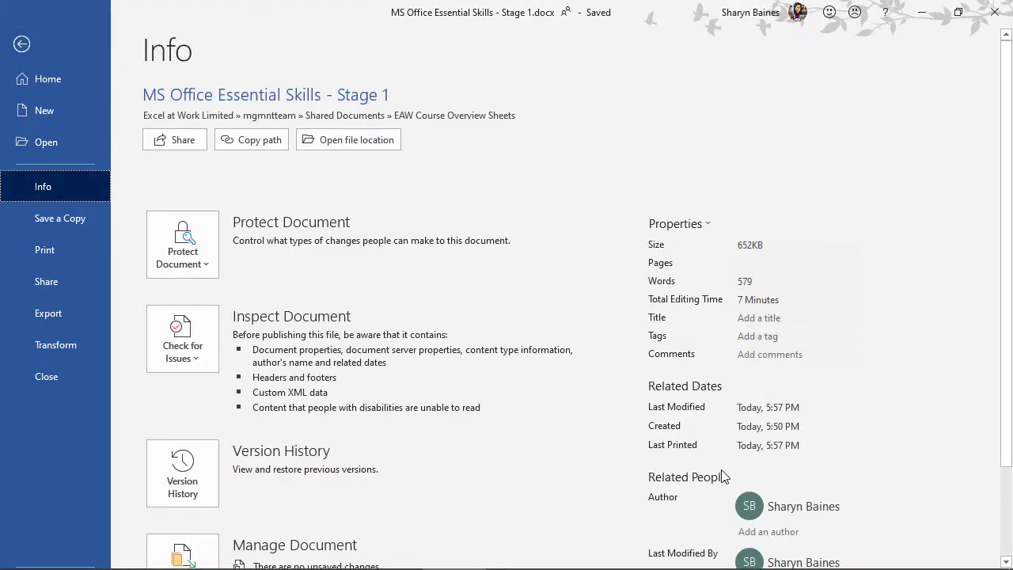
{"action": "scroll", "coordinate": [890, 461], "scroll_direction": "down", "scroll_amount": 1}
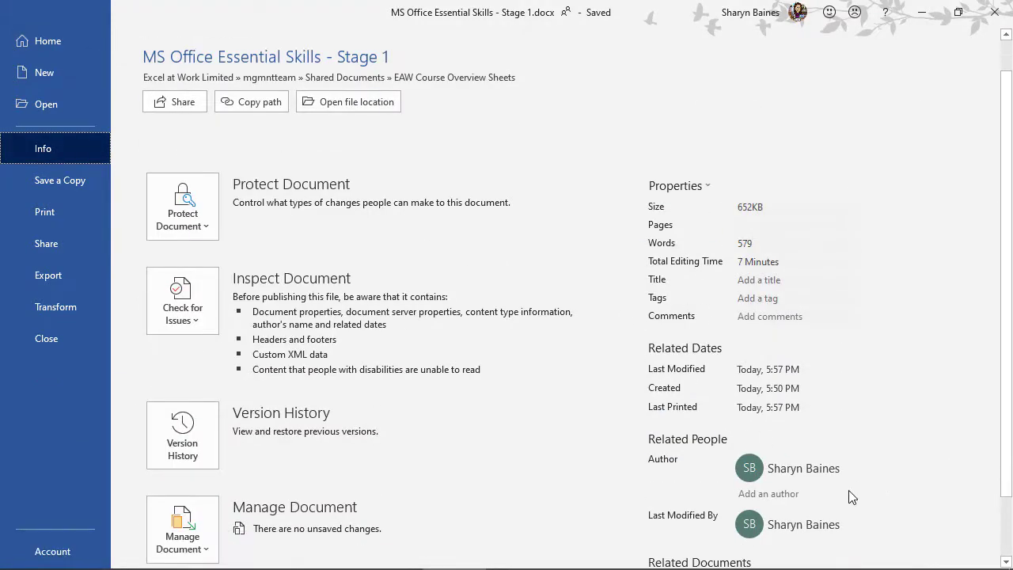
{"action": "right_click", "coordinate": [784, 471]}
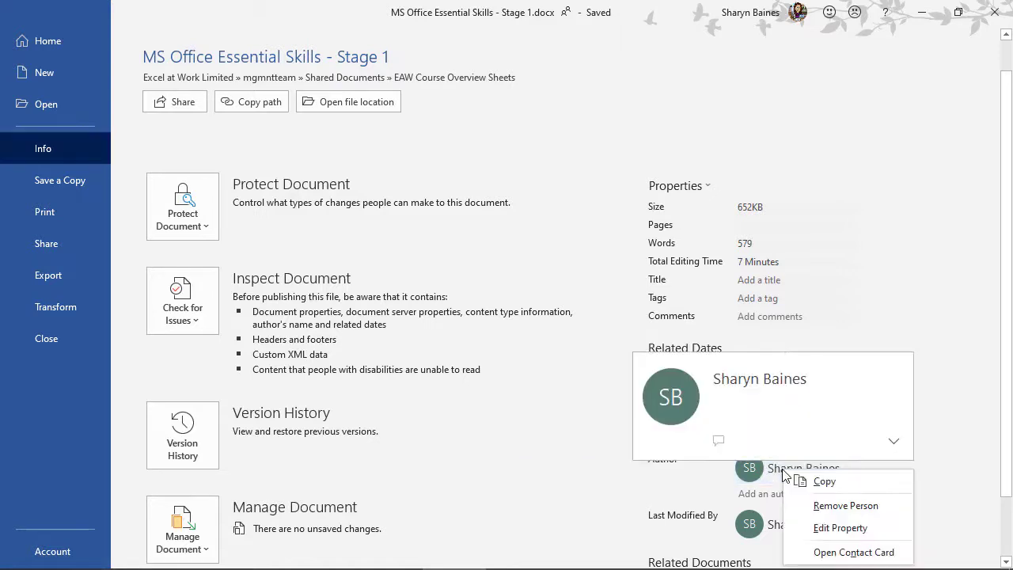
{"action": "left_click", "coordinate": [820, 505]}
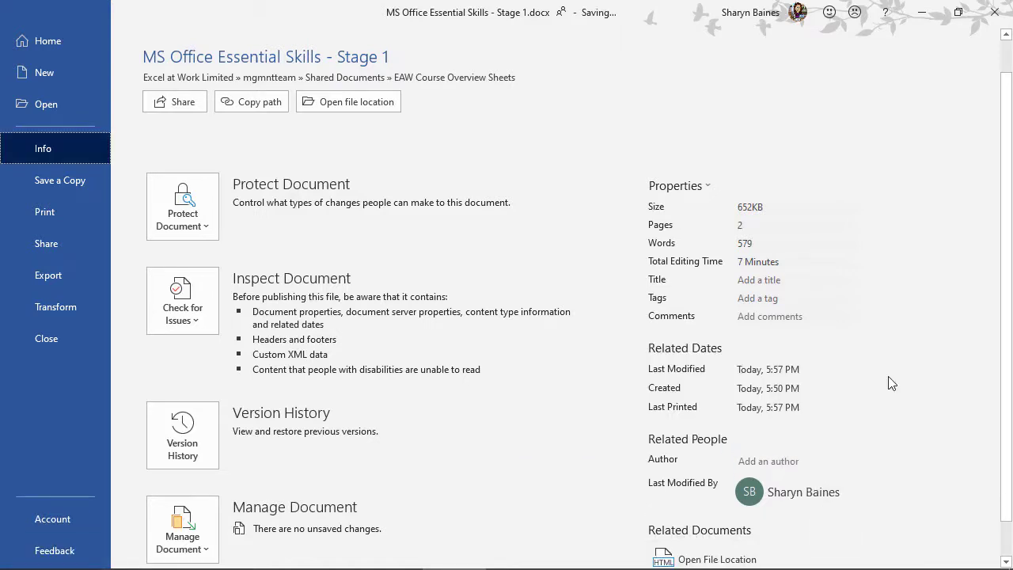